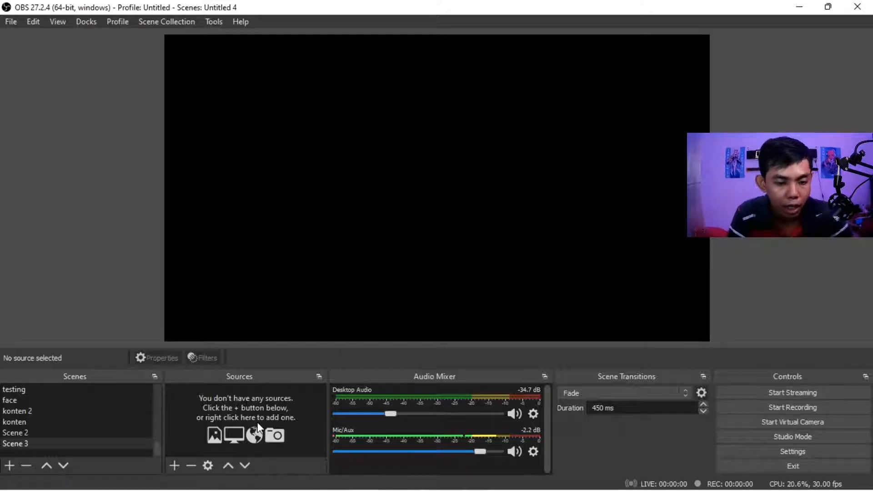
pyautogui.rightClick(282, 413)
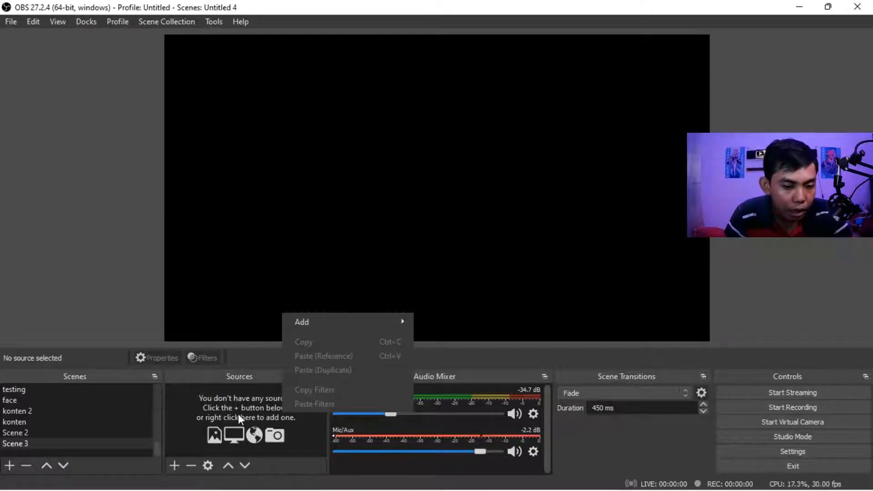
pyautogui.moveTo(340, 319)
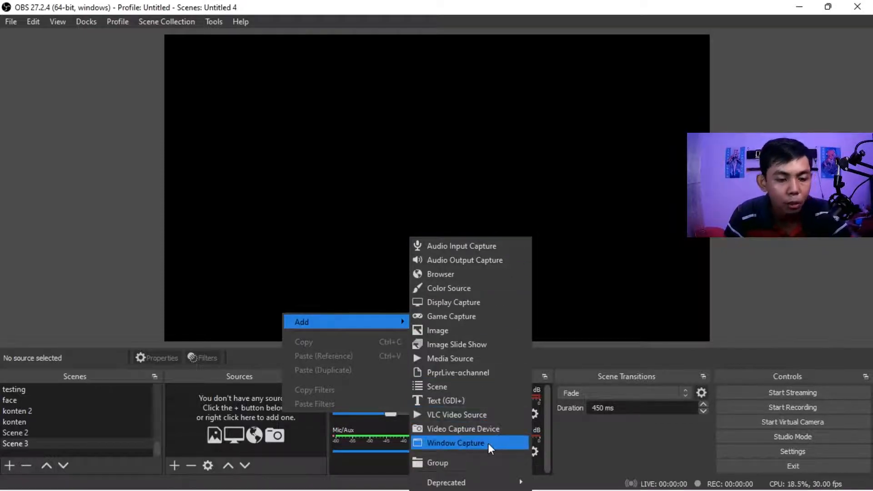
pyautogui.click(273, 436)
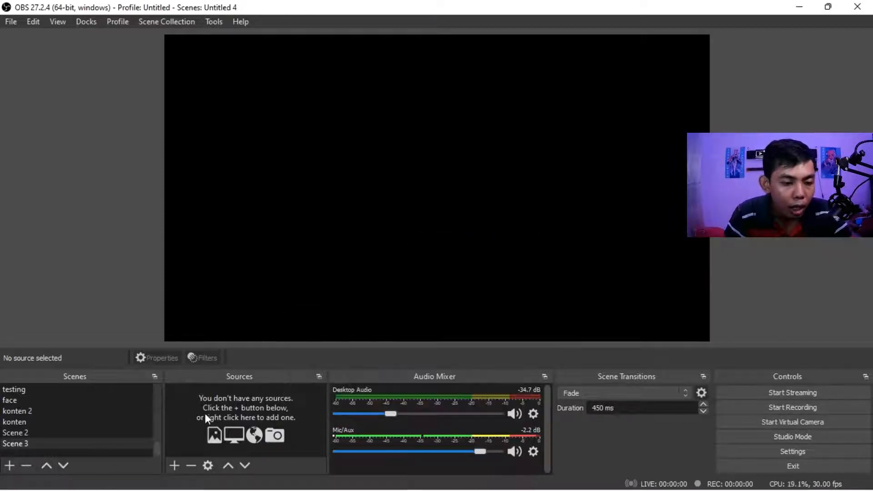
pyautogui.click(175, 466)
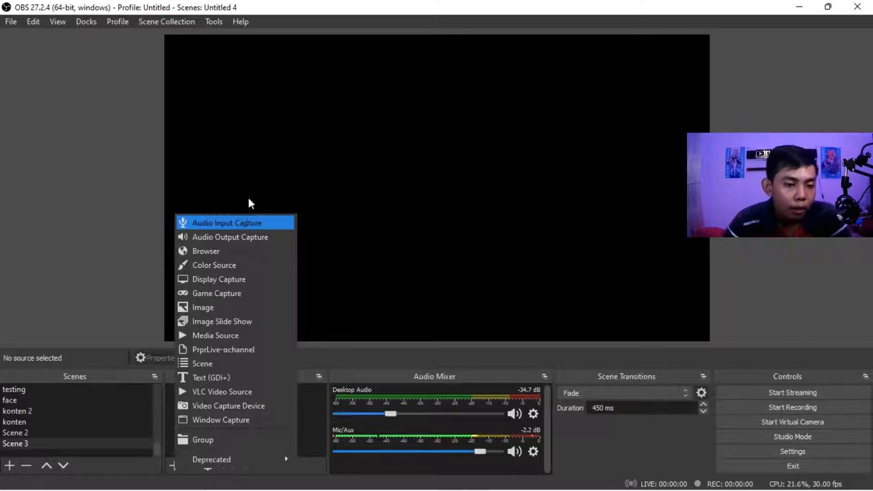
pyautogui.click(351, 359)
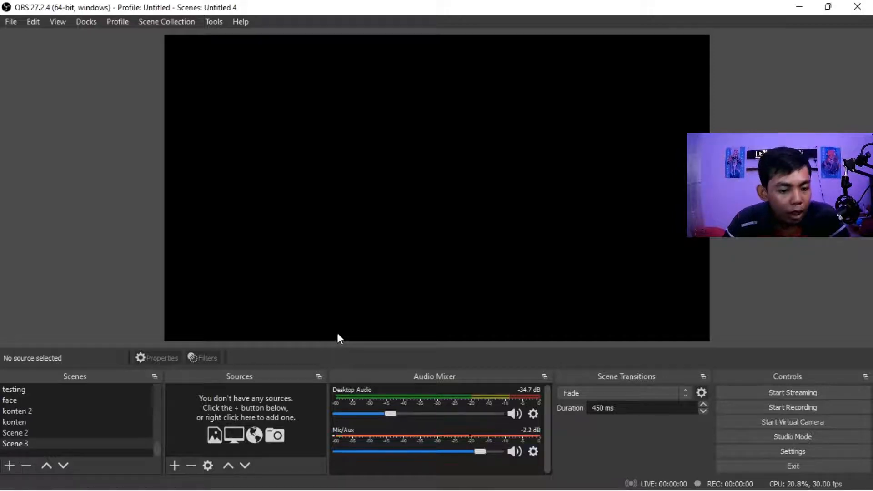
# Add a new Browser source to Scene 3 with the default name, URL and size.
pyautogui.rightClick(266, 419)
pyautogui.moveTo(307, 327)
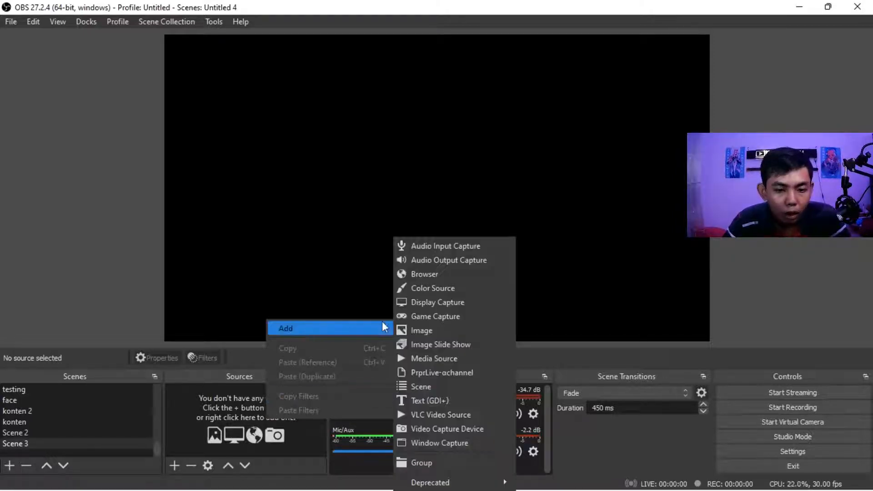
pyautogui.click(426, 279)
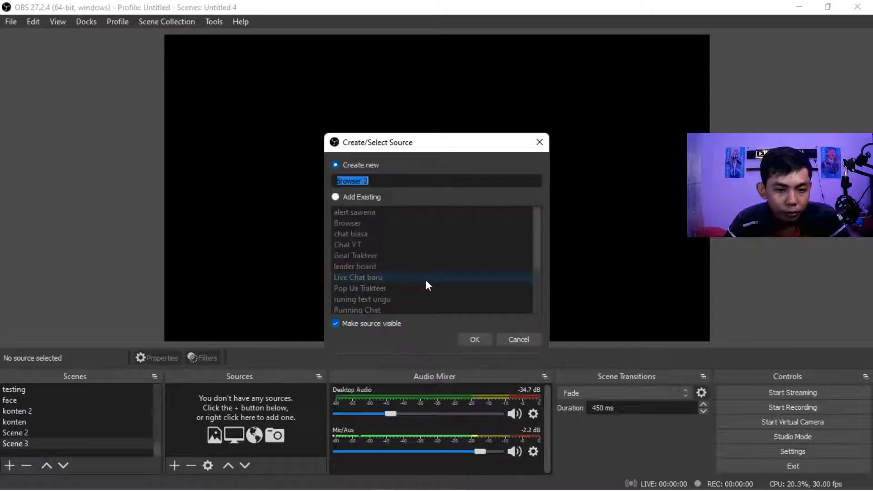
pyautogui.click(467, 334)
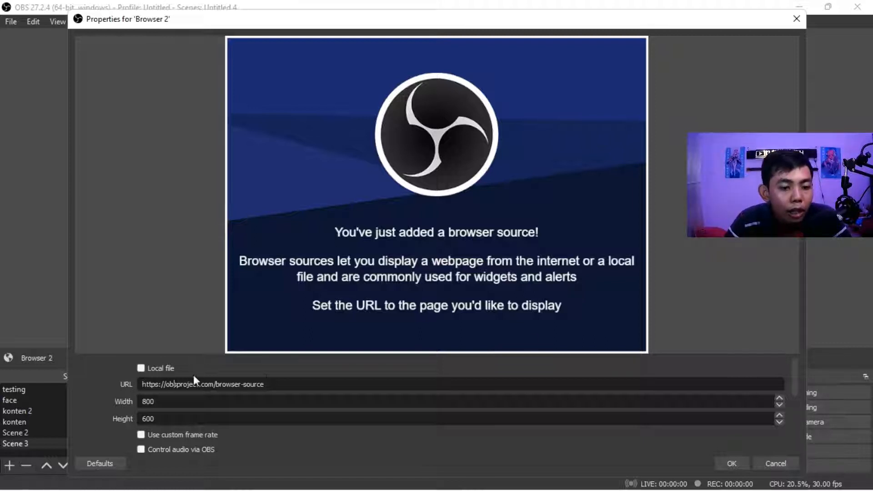
pyautogui.click(733, 463)
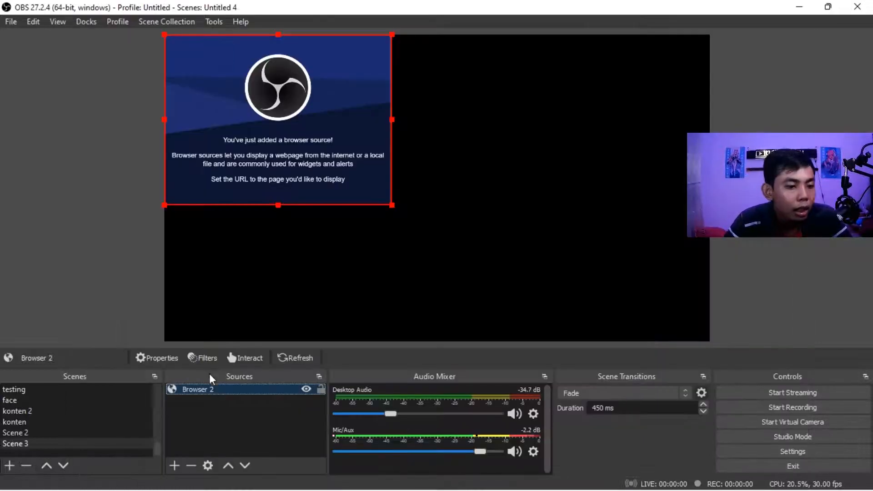
# Examine the URL and size settings of the "runing text ungu" browser source in the Game Center 2 scene without changing them.
pyautogui.scroll(10, 78, 412)
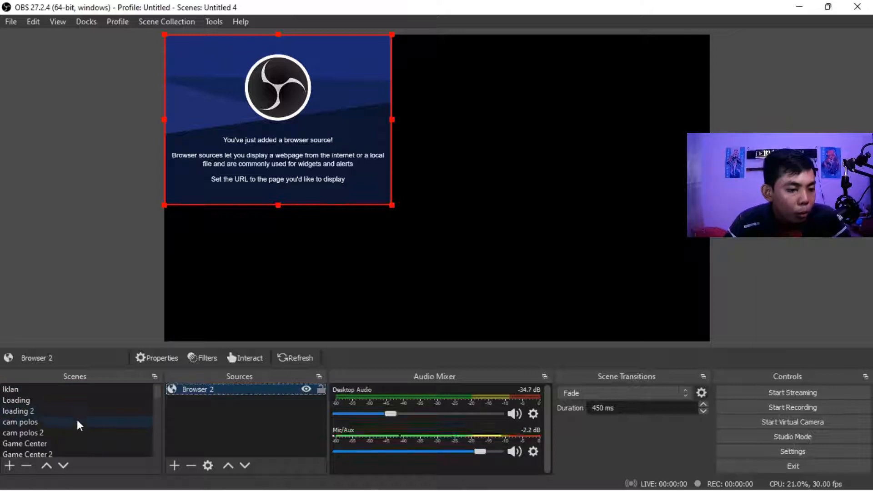
pyautogui.scroll(-1, 76, 428)
pyautogui.click(66, 423)
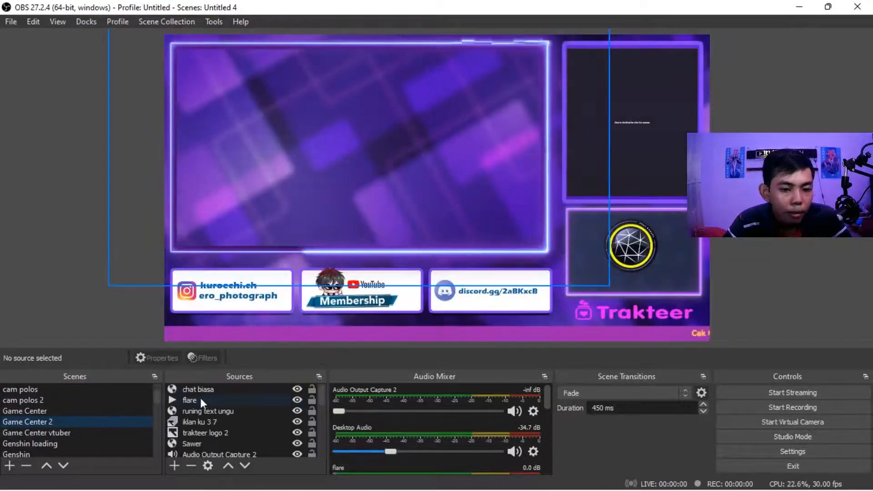
pyautogui.click(450, 324)
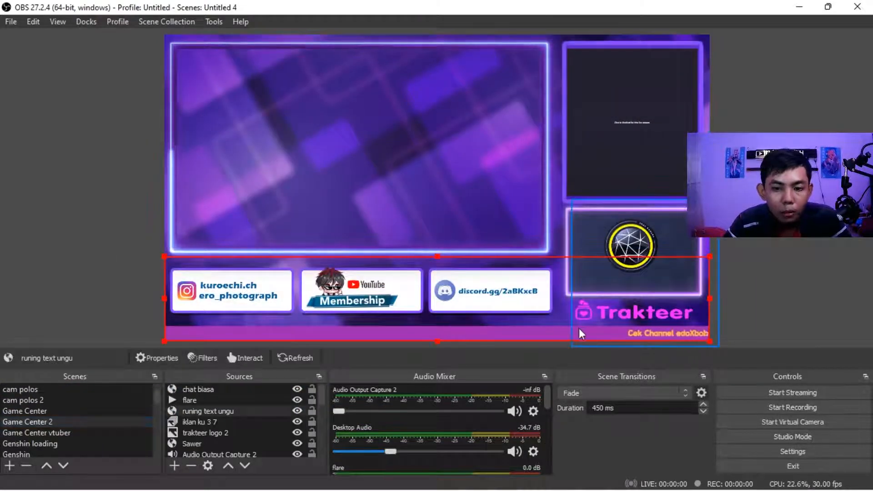
pyautogui.rightClick(222, 409)
pyautogui.click(250, 401)
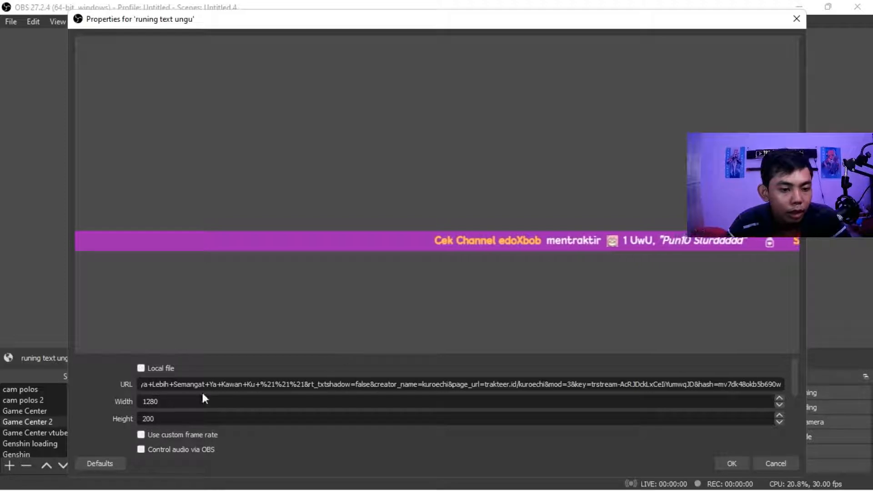
pyautogui.moveTo(782, 385); pyautogui.dragTo(90, 382)
pyautogui.click(269, 384)
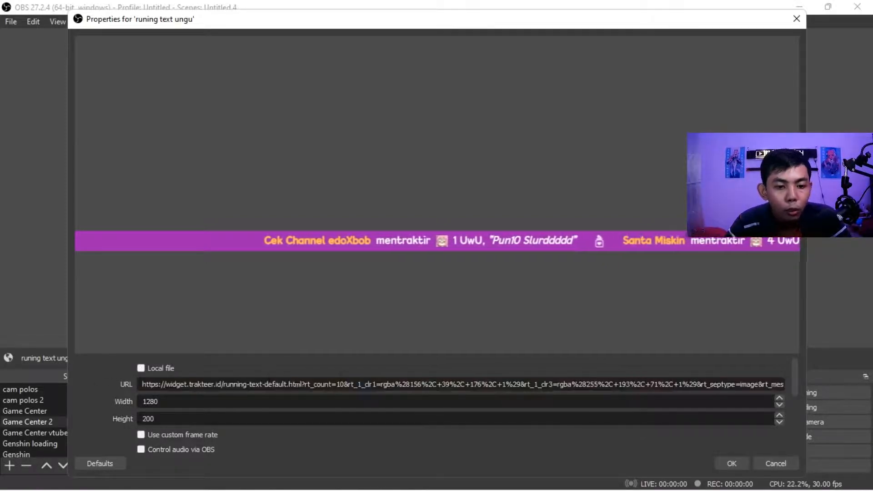
pyautogui.click(775, 464)
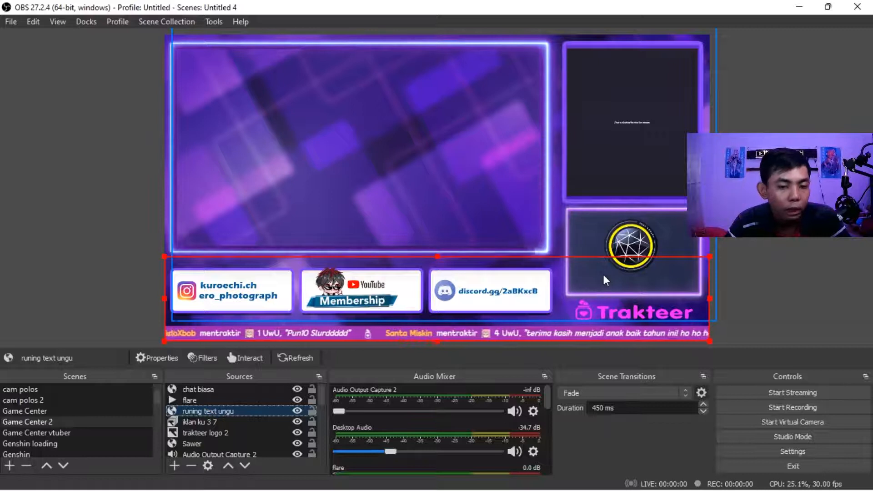
# Return to Scene 3 and remove its Browser 2 source.
pyautogui.scroll(-5, 141, 427)
pyautogui.scroll(-3, 141, 427)
pyautogui.click(114, 443)
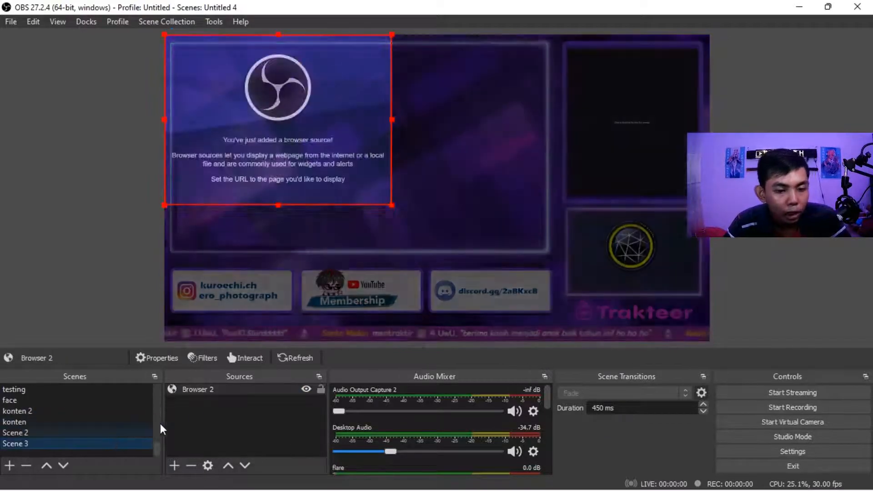
pyautogui.press('Delete')
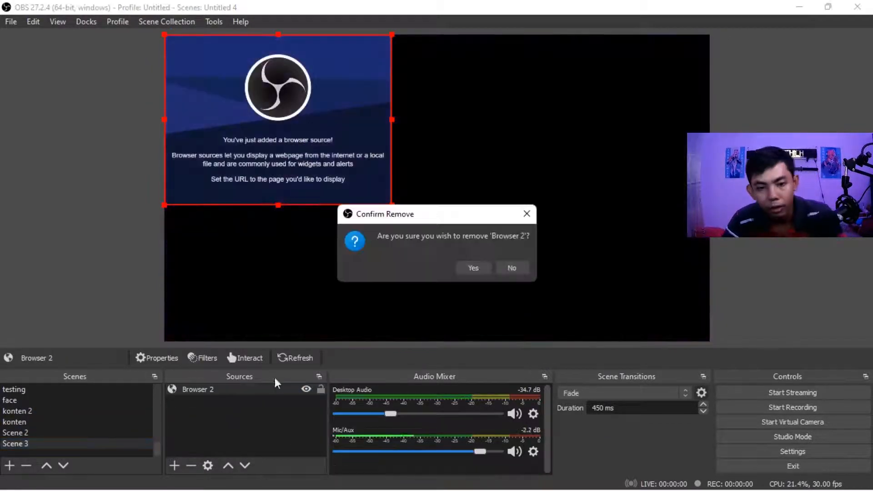
pyautogui.click(477, 272)
# Add a new Display Capture source of the primary monitor to Scene 3 and enlarge it to fill the canvas.
pyautogui.rightClick(250, 393)
pyautogui.moveTo(264, 395)
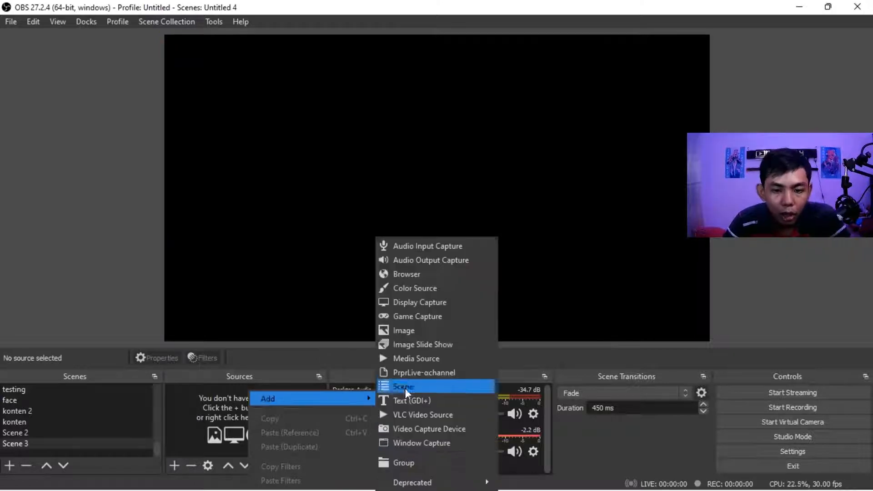
pyautogui.click(467, 302)
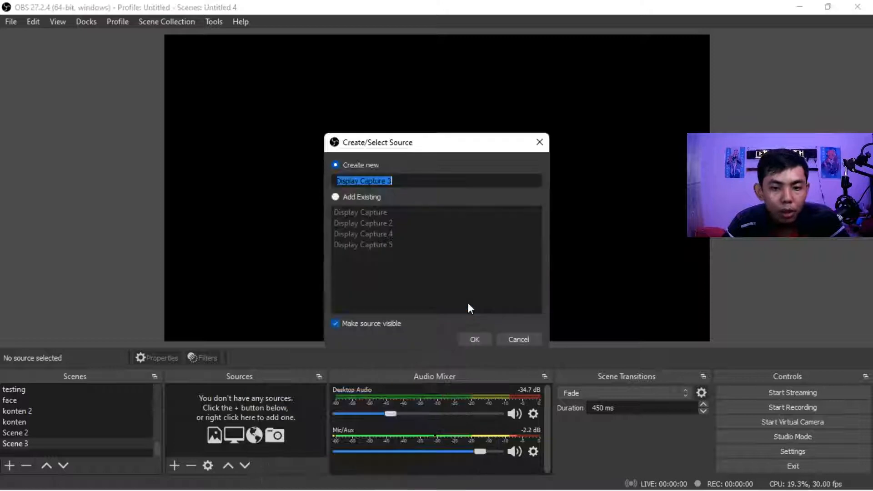
pyautogui.click(483, 336)
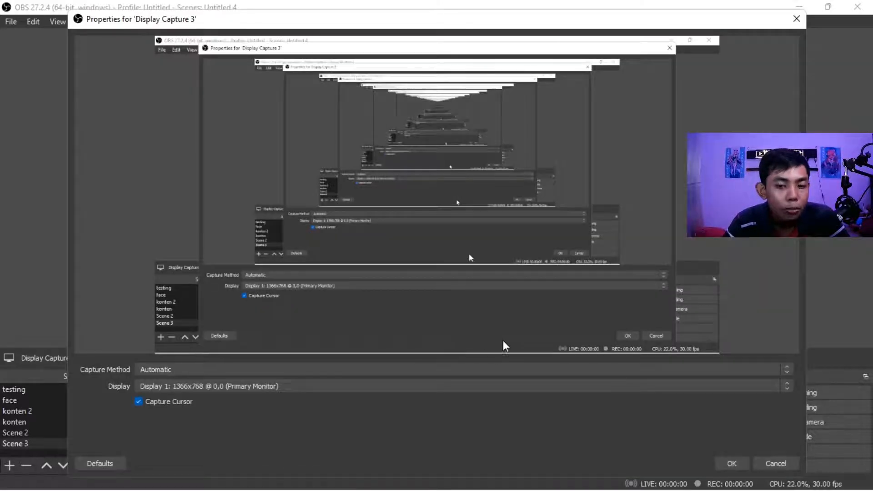
pyautogui.click(732, 464)
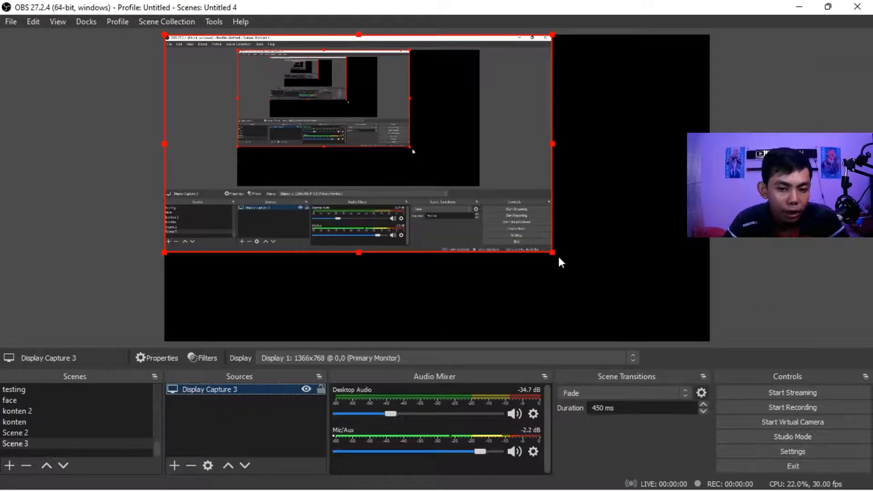
pyautogui.moveTo(553, 253); pyautogui.dragTo(710, 342)
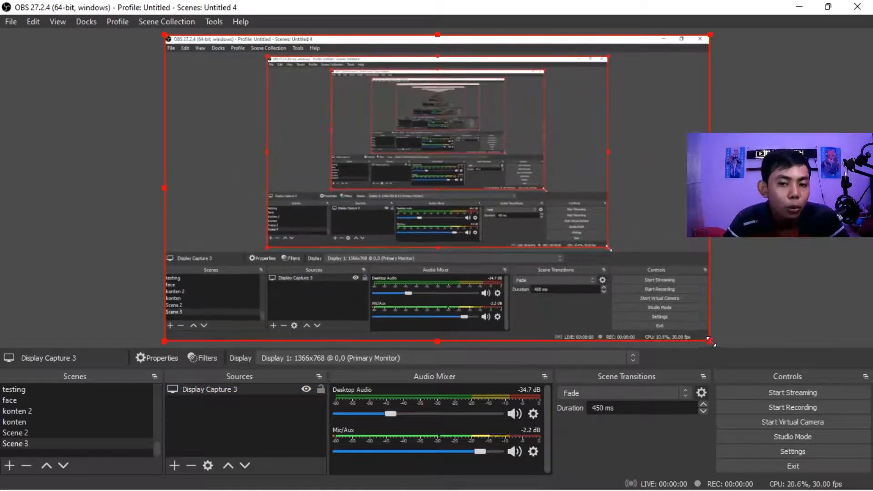
pyautogui.click(719, 237)
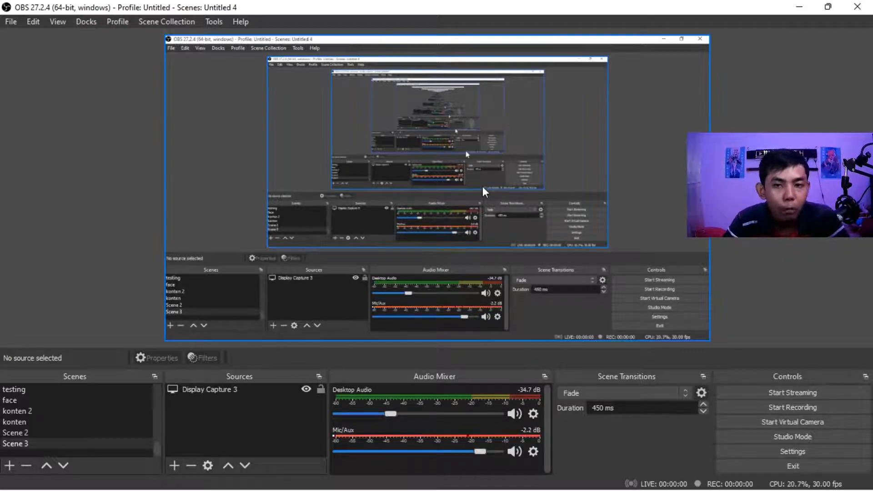
# Switch to the desktop, briefly open and close File Explorer, check the running apps, and return to OBS.
pyautogui.click(797, 7)
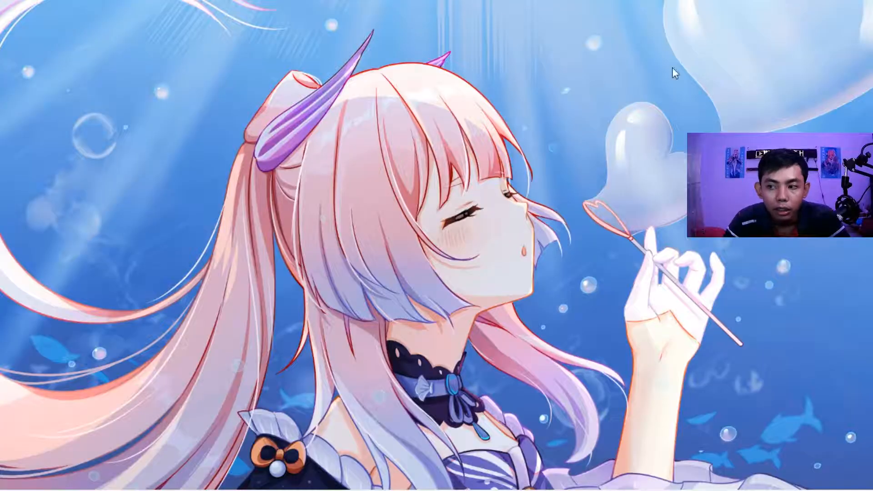
pyautogui.moveTo(510, 483)
pyautogui.click(382, 476)
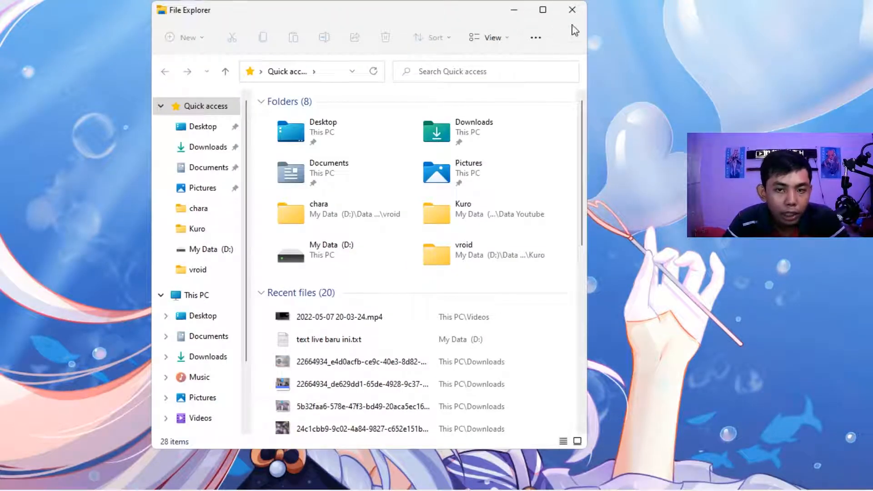
pyautogui.click(572, 9)
pyautogui.moveTo(509, 489)
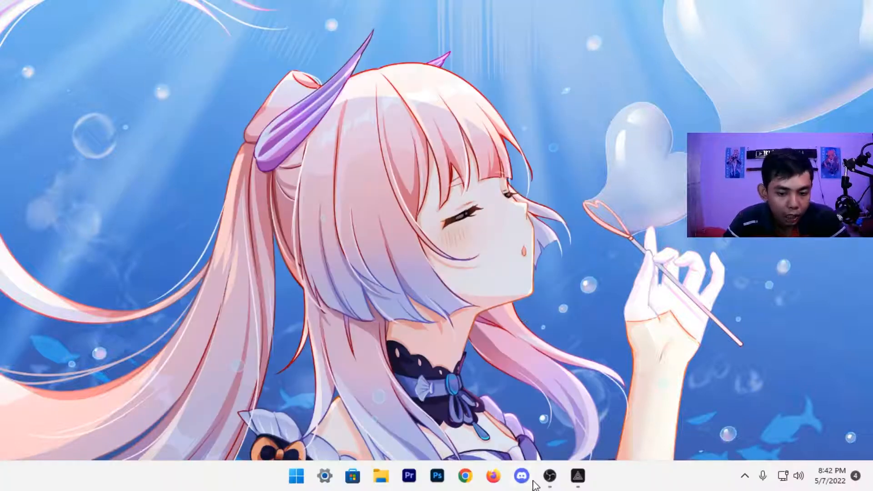
pyautogui.moveTo(577, 482)
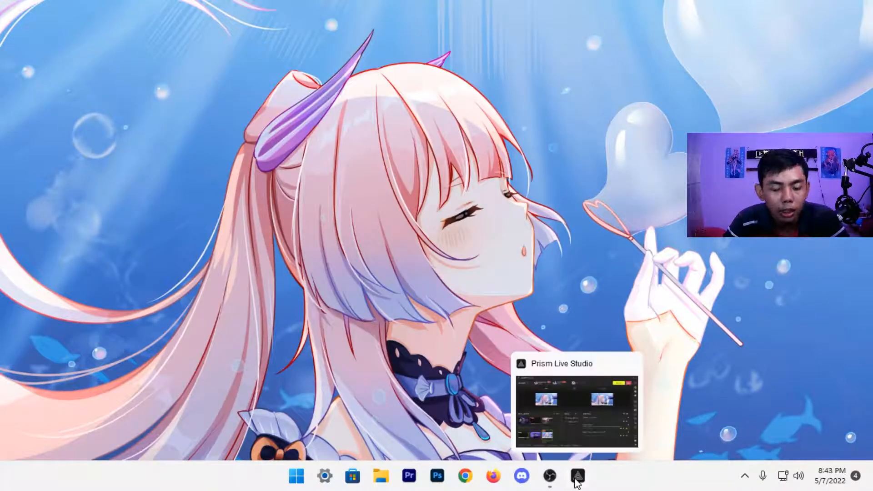
pyautogui.click(550, 476)
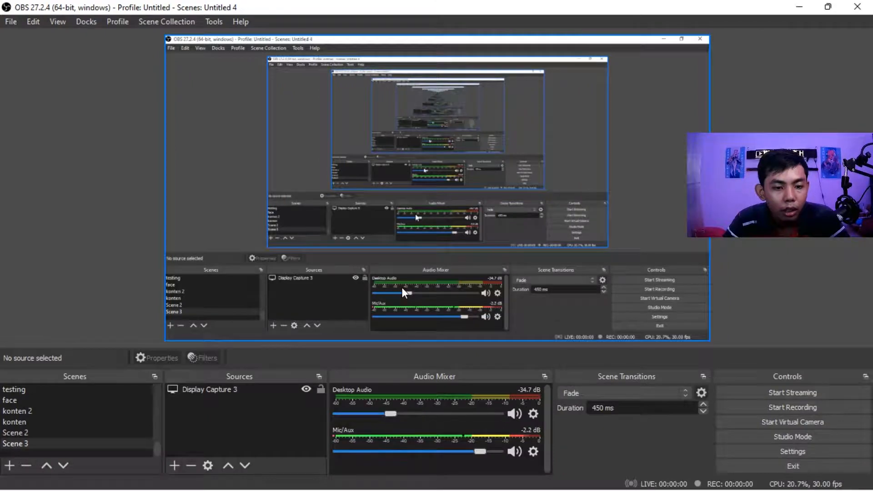
# Remove the Display Capture 3 source from Scene 3.
pyautogui.click(252, 389)
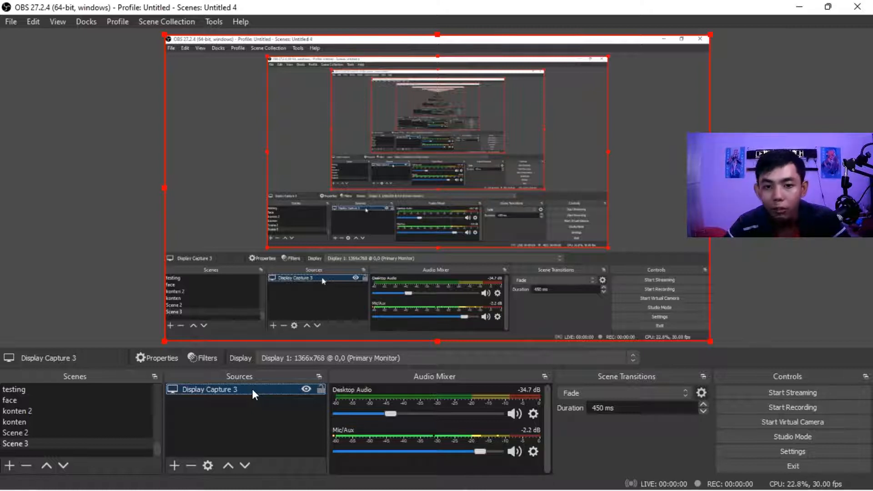
pyautogui.press('Delete')
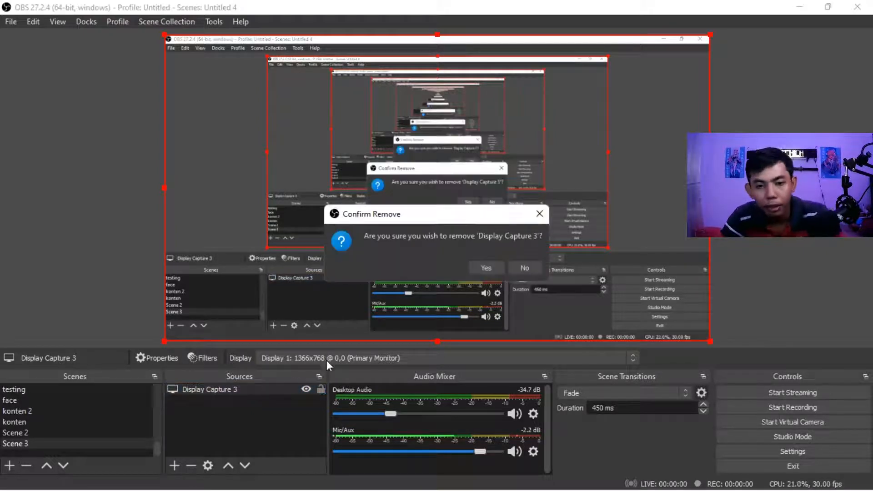
pyautogui.click(496, 271)
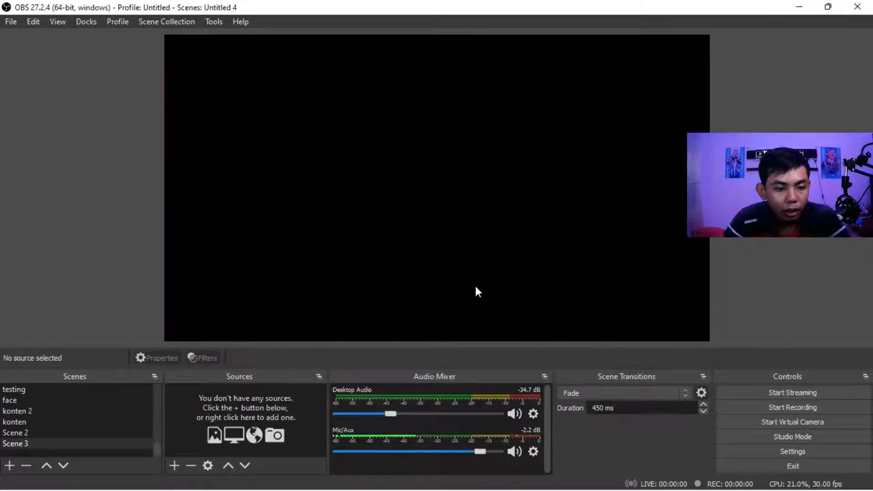
# Add a new Game Capture source to Scene 3.
pyautogui.rightClick(296, 412)
pyautogui.moveTo(339, 321)
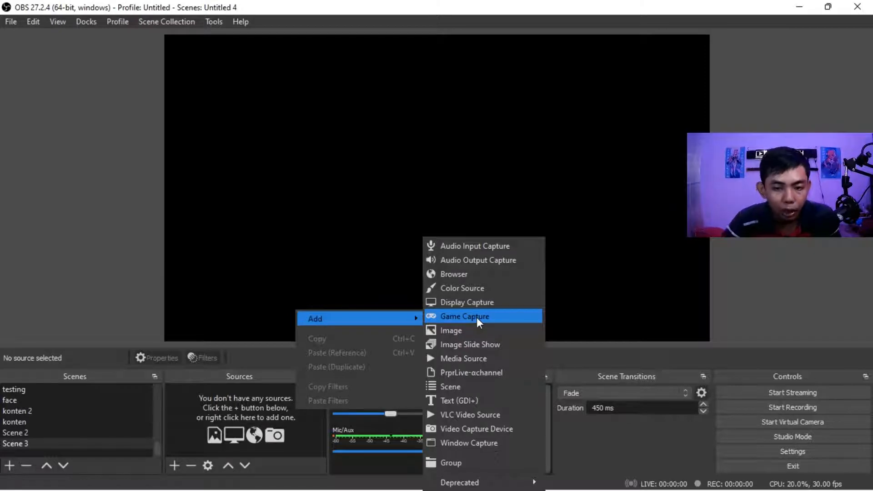
pyautogui.click(476, 318)
pyautogui.click(484, 345)
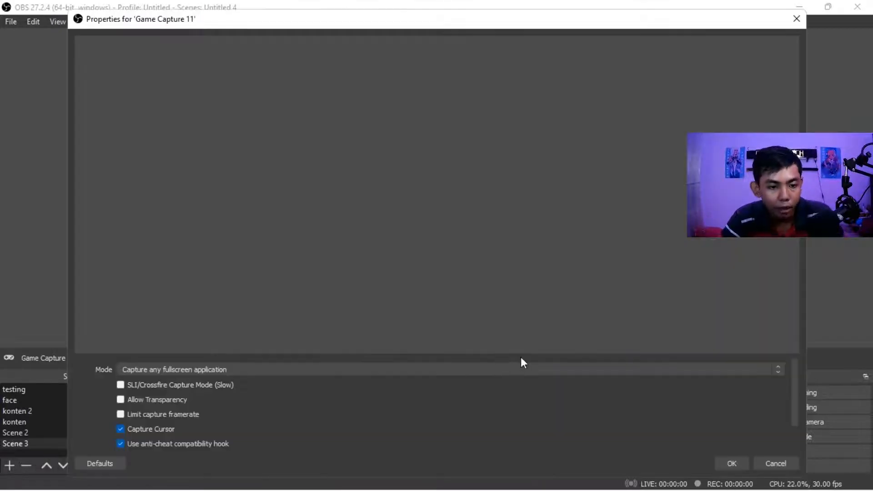
# Set the Game Capture source to capture the specific window [PRISMLiveStudio.exe]: Prism Live Studio, and enlarge it on the canvas.
pyautogui.click(168, 371)
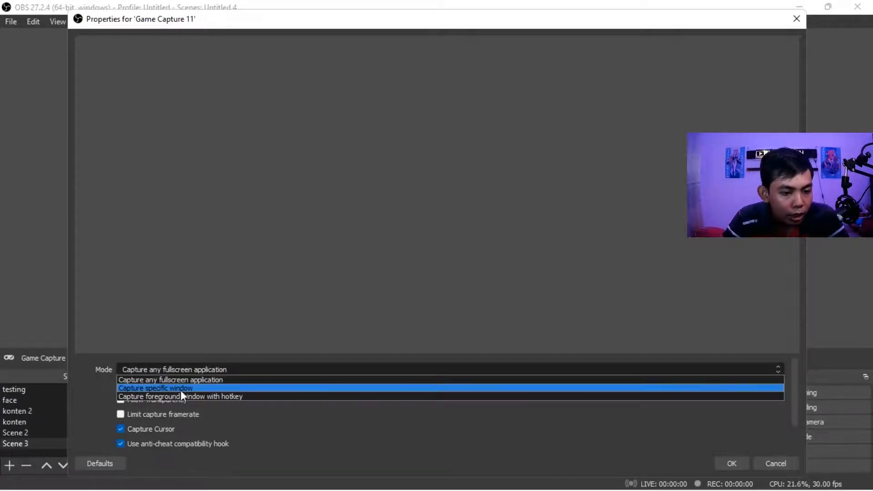
pyautogui.click(184, 389)
pyautogui.click(184, 386)
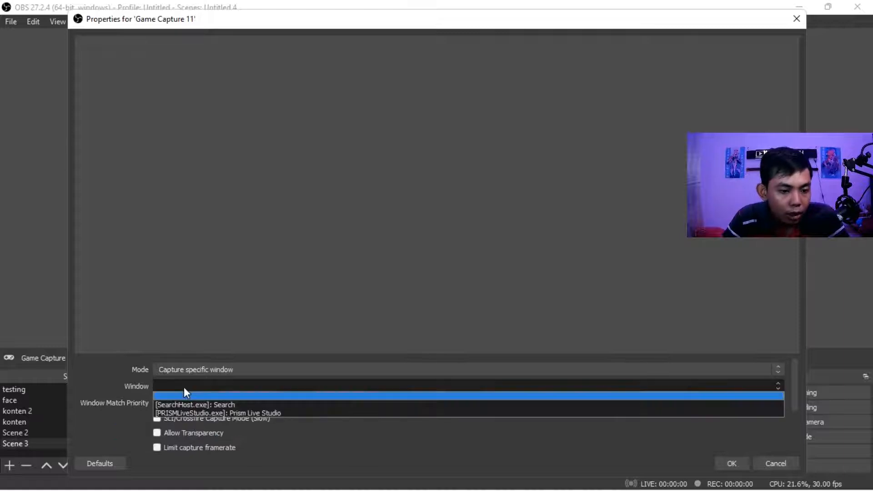
pyautogui.click(189, 412)
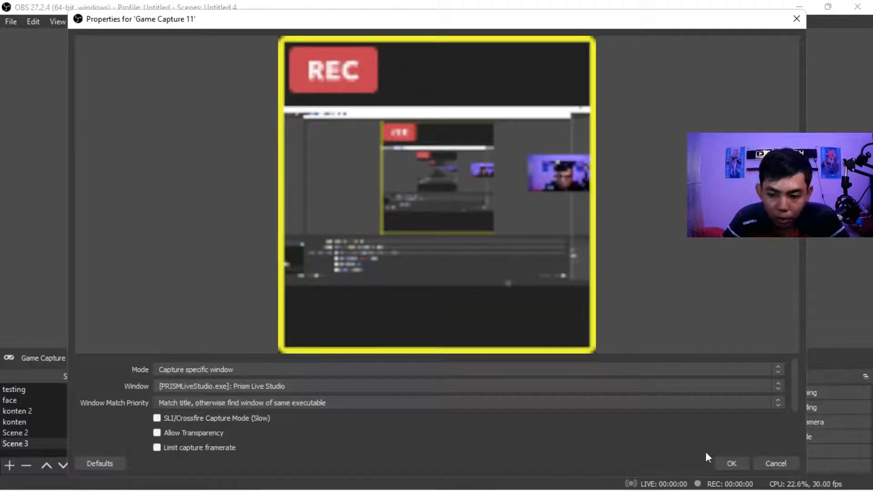
pyautogui.click(725, 464)
pyautogui.moveTo(196, 67); pyautogui.dragTo(455, 246)
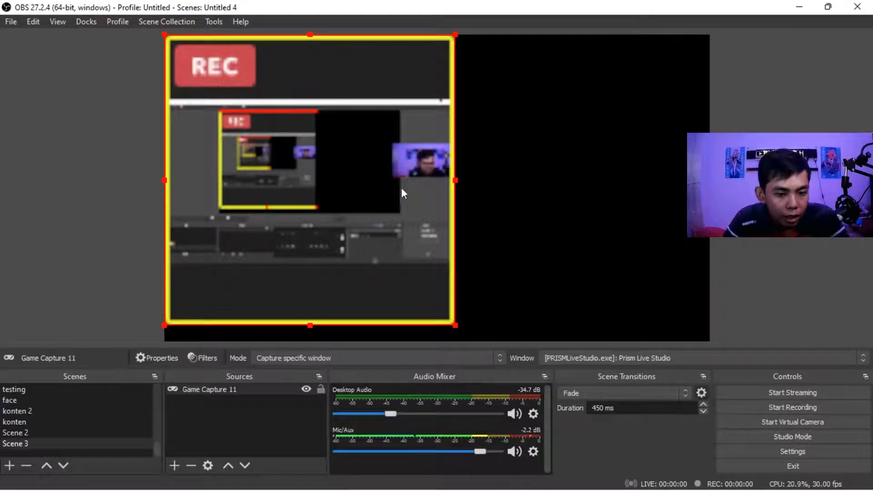
# Reopen the Game Capture source's properties and change the captured window to [GenshinImpact.exe]: Genshin Impact.
pyautogui.rightClick(248, 386)
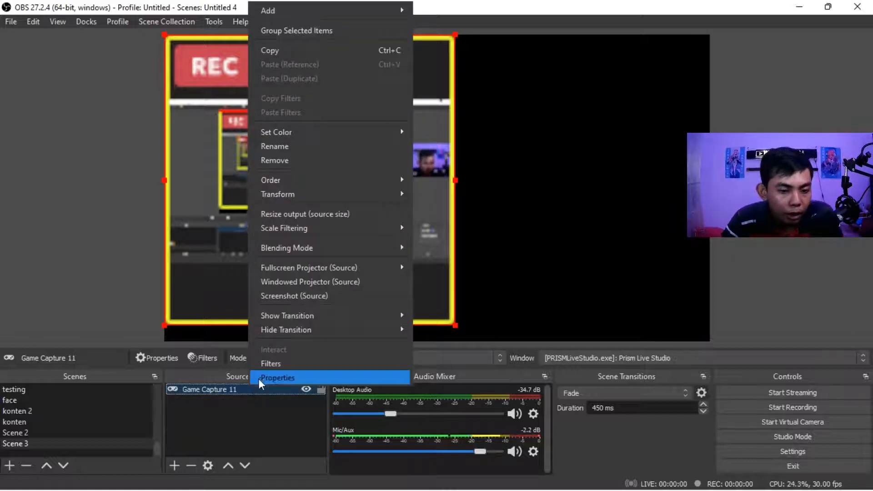
pyautogui.click(260, 378)
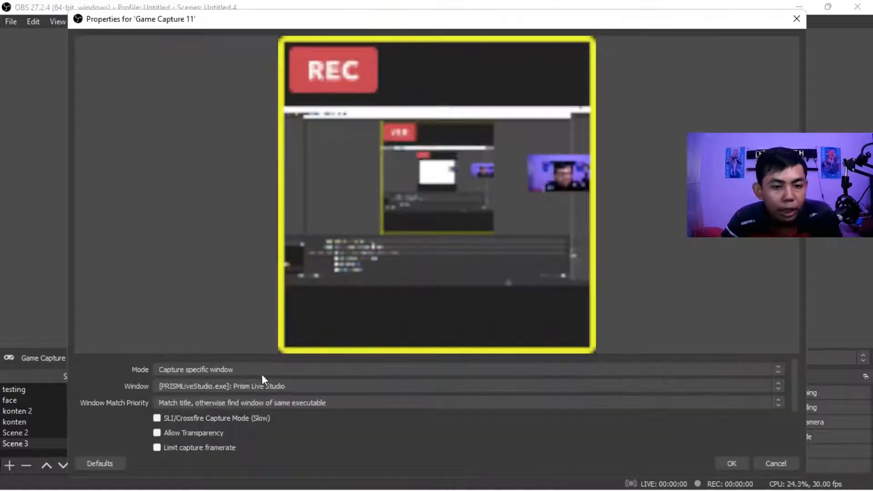
pyautogui.click(236, 389)
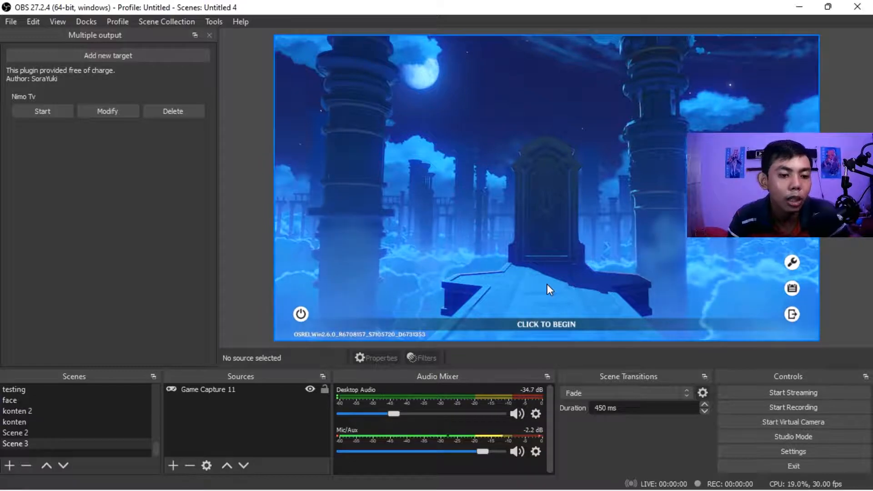
# Remove the Game Capture 11 source from Scene 3.
pyautogui.click(222, 390)
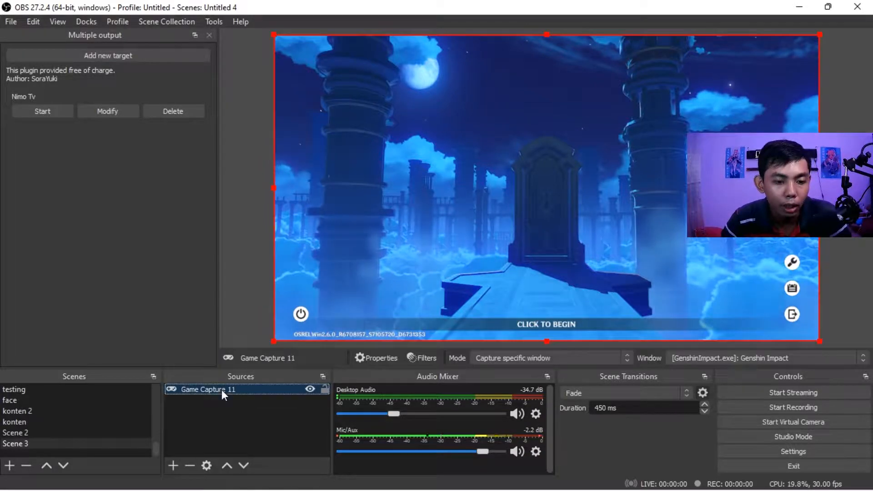
pyautogui.rightClick(248, 386)
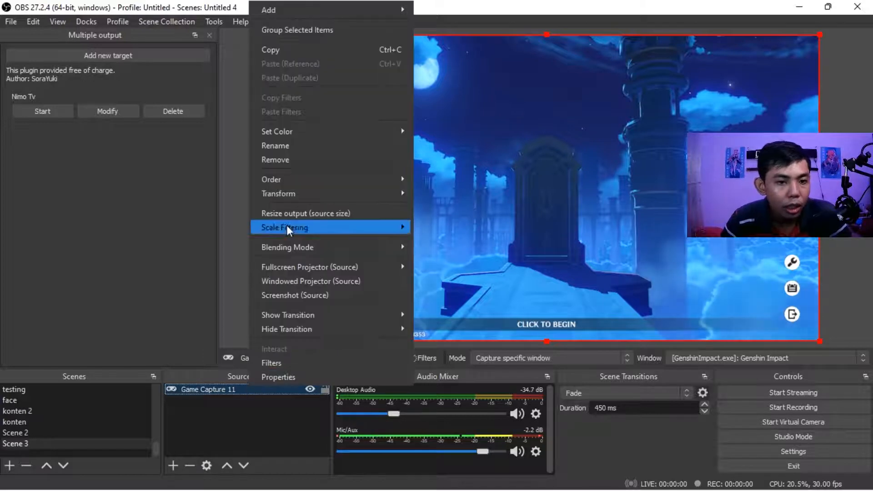
pyautogui.click(305, 160)
pyautogui.click(484, 267)
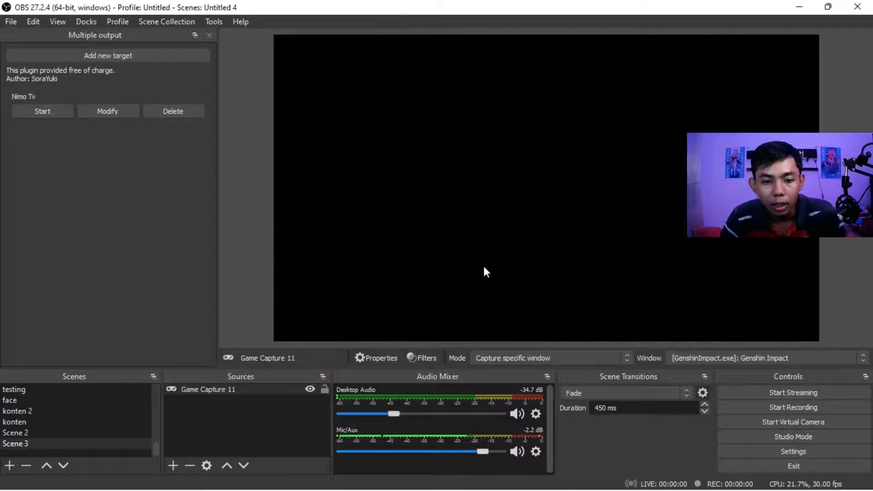
# Create a new Image source in Scene 3.
pyautogui.rightClick(226, 411)
pyautogui.moveTo(277, 320)
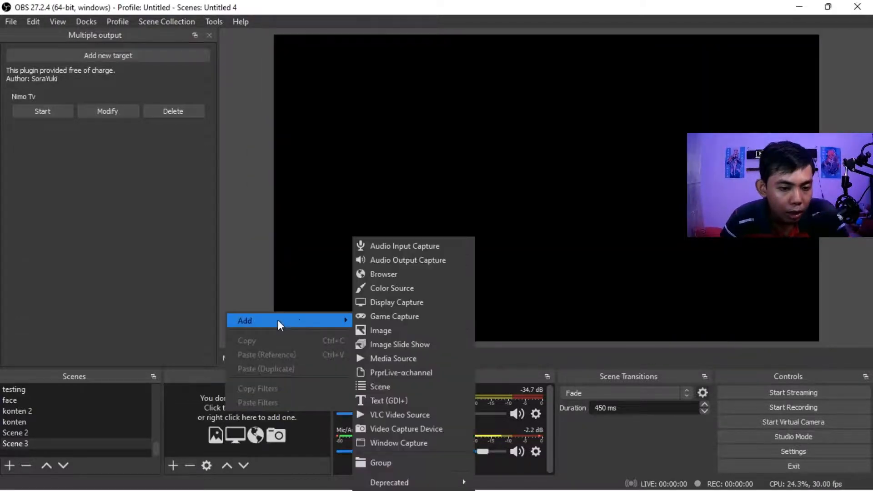
pyautogui.click(404, 331)
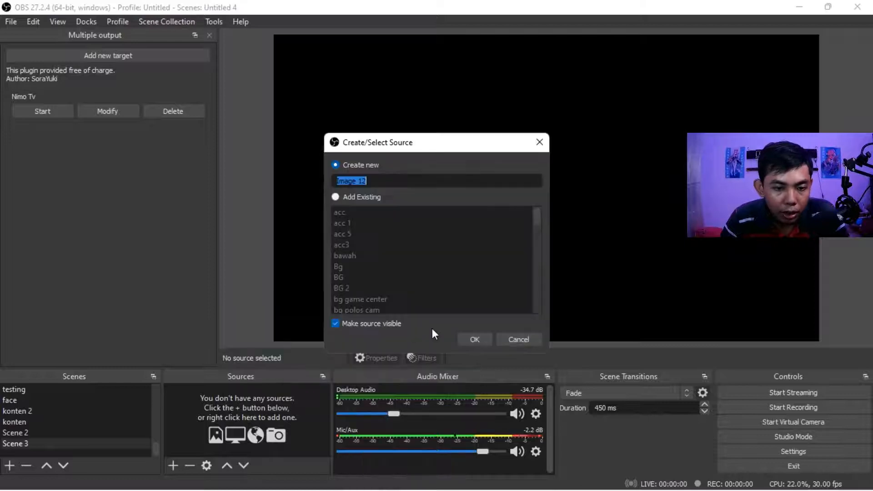
pyautogui.click(474, 341)
# Load E_ab28yVcAUQ3Ec.png from Downloads into the Image source and place it in the canvas's lower-right corner.
pyautogui.click(767, 371)
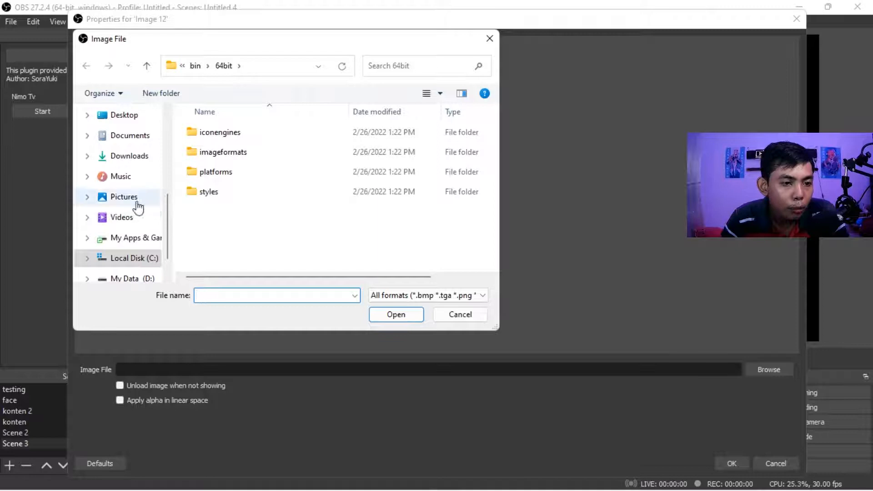
pyautogui.click(135, 158)
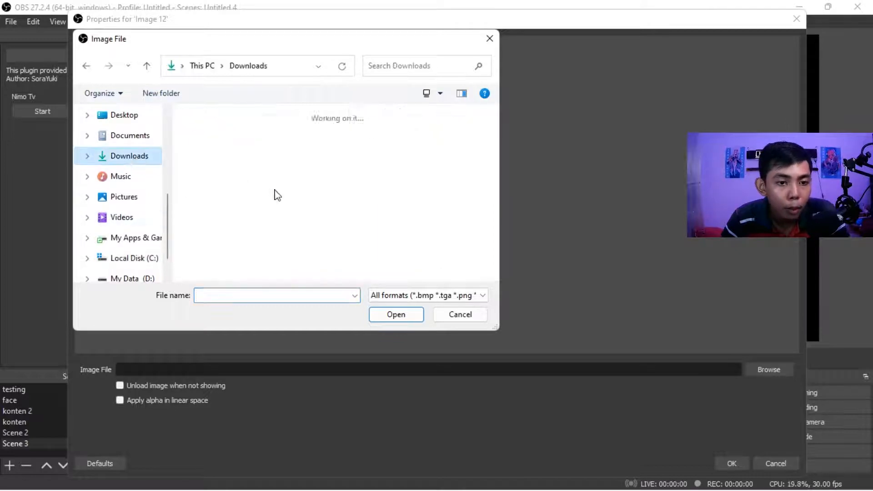
pyautogui.scroll(-3, 286, 214)
pyautogui.doubleClick(419, 178)
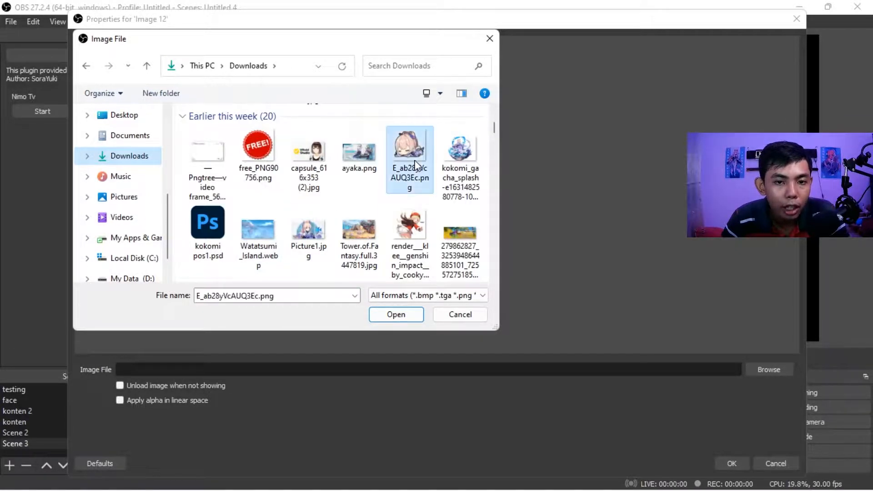
pyautogui.click(723, 463)
pyautogui.moveTo(344, 91); pyautogui.dragTo(777, 312)
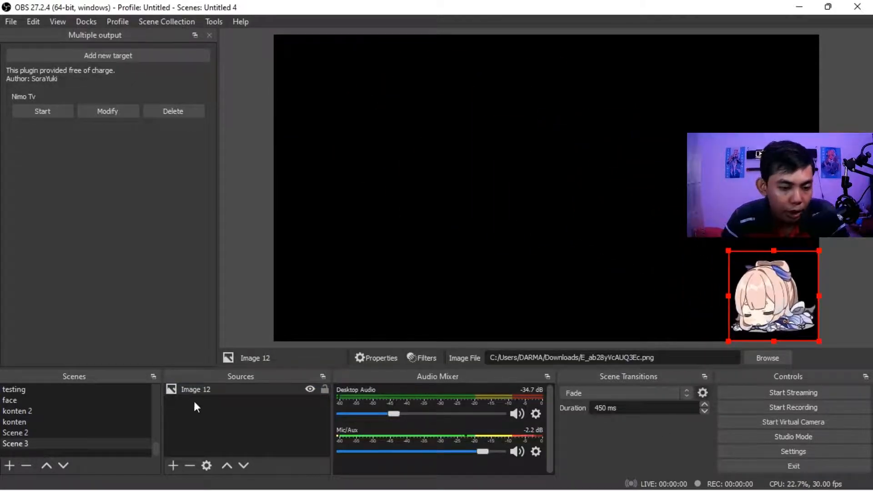
# Create a new Media Source in Scene 3.
pyautogui.click(173, 465)
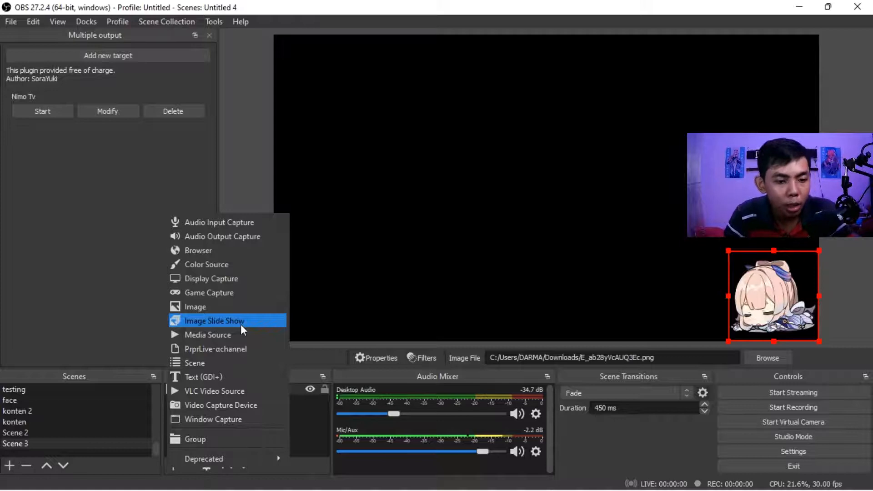
pyautogui.click(216, 336)
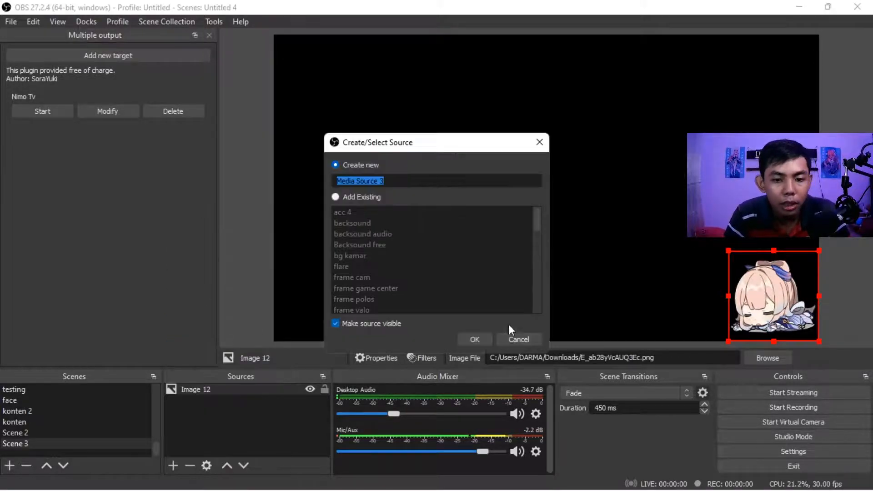
pyautogui.click(473, 338)
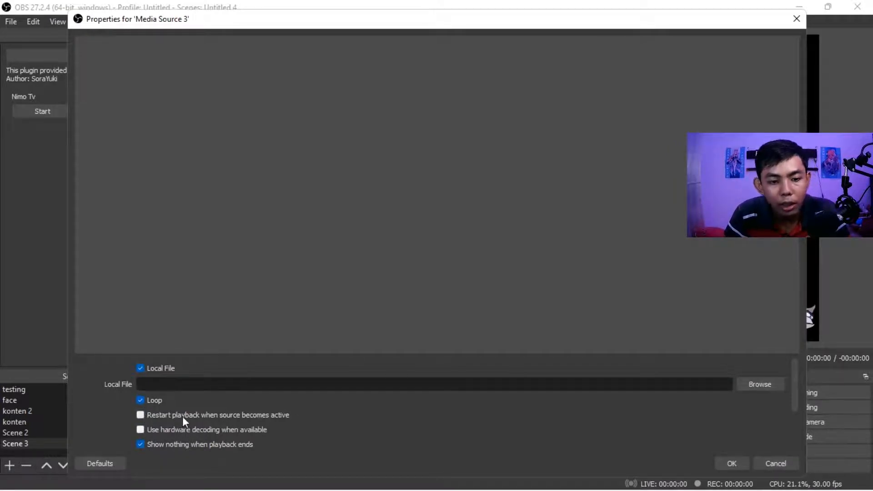
# Check the supported media file types, load tenor.gif from Downloads into the Media Source, and place it in the canvas's lower-left corner.
pyautogui.click(760, 385)
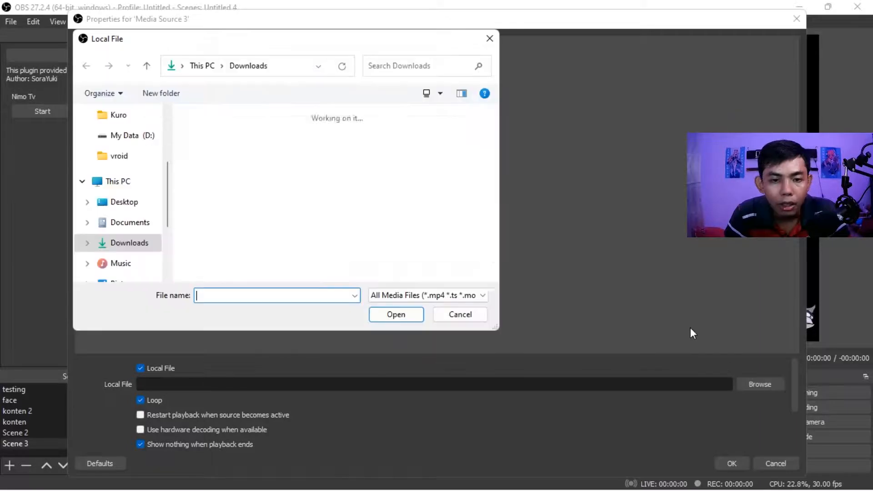
pyautogui.scroll(-3, 191, 218)
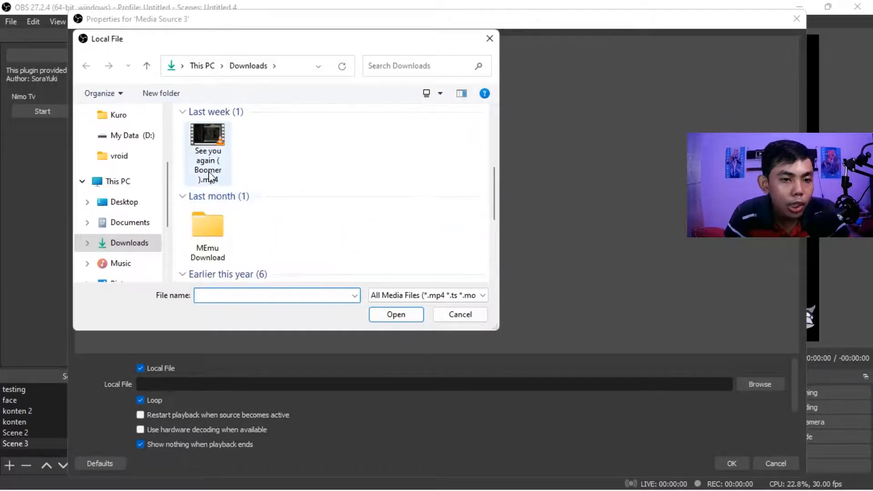
pyautogui.click(459, 297)
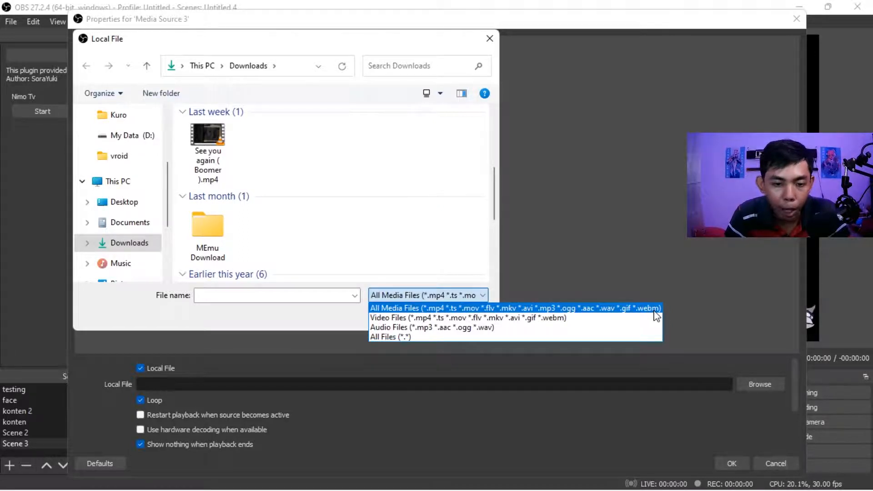
pyautogui.click(430, 205)
pyautogui.scroll(3, 273, 219)
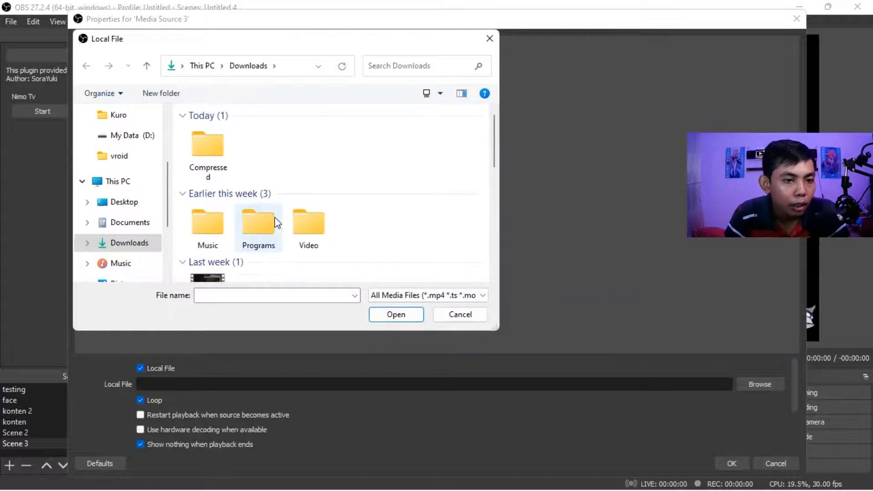
pyautogui.scroll(-5, 210, 211)
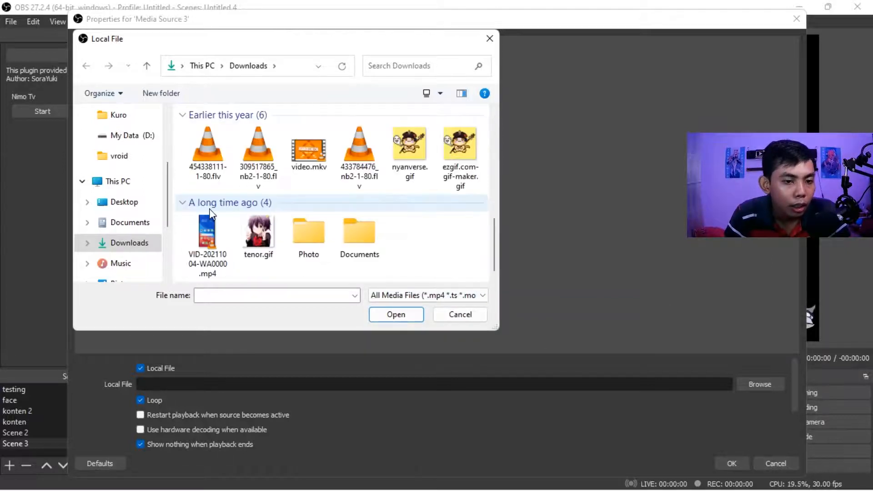
pyautogui.doubleClick(258, 235)
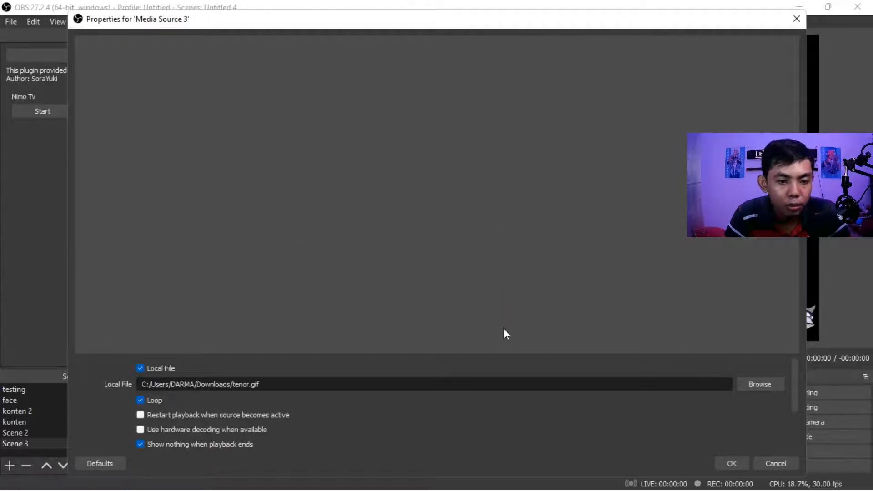
pyautogui.click(739, 464)
pyautogui.moveTo(335, 110); pyautogui.dragTo(336, 276)
# Add a new Text (GDI+) source to Scene 3, review its text and color properties, and accept them.
pyautogui.click(172, 466)
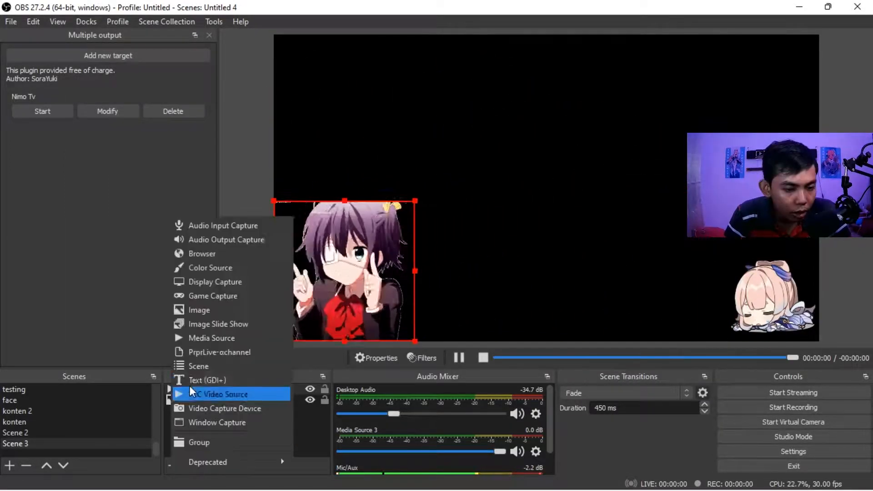
pyautogui.click(190, 381)
pyautogui.click(482, 340)
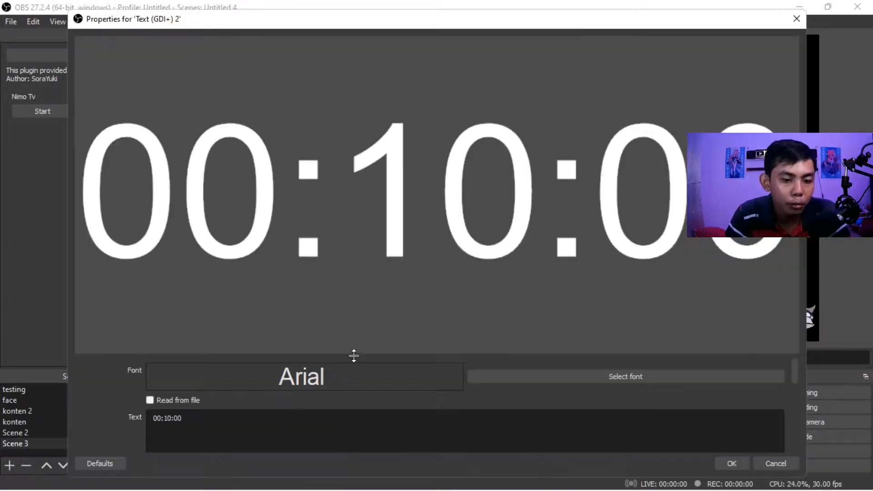
pyautogui.scroll(-6, 337, 412)
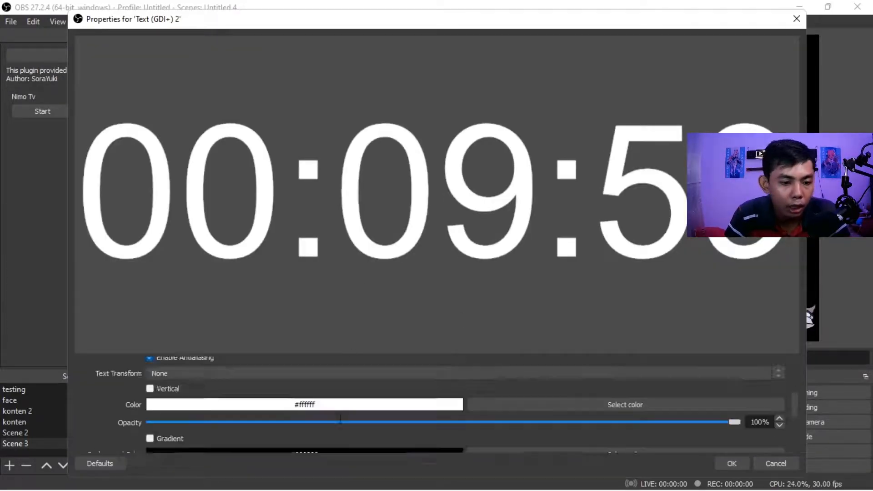
pyautogui.scroll(6, 335, 409)
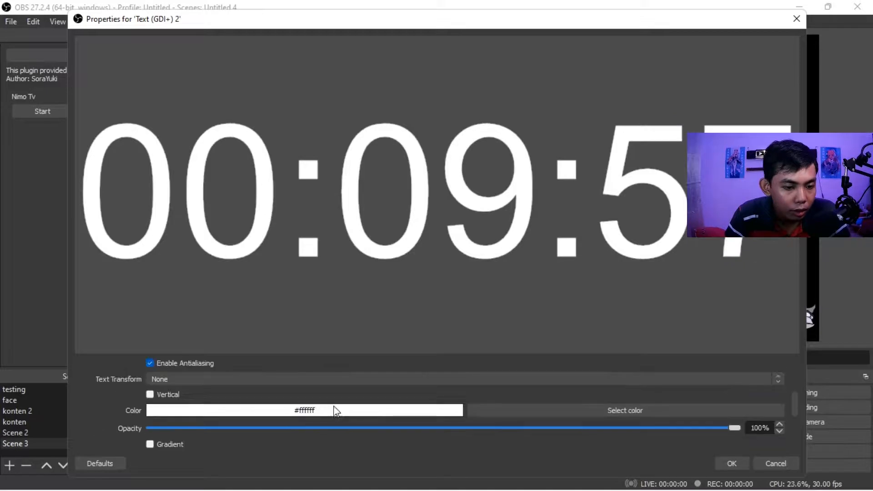
pyautogui.moveTo(184, 386); pyautogui.dragTo(101, 383)
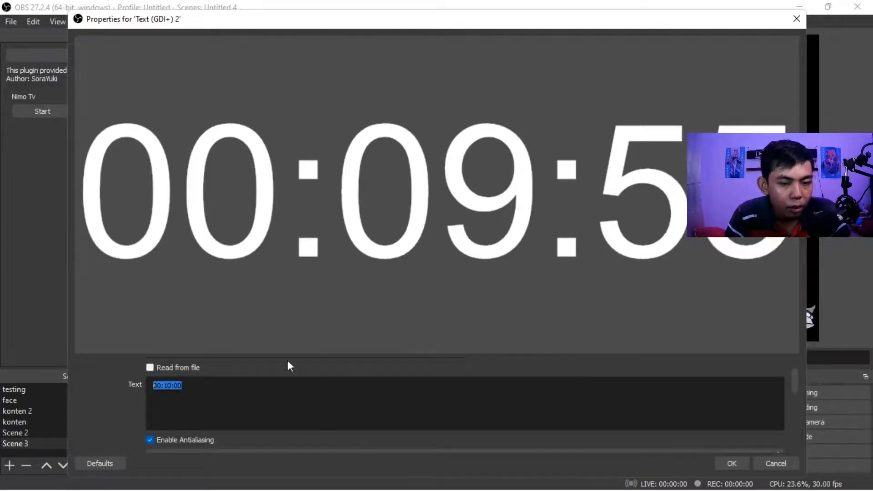
pyautogui.click(737, 464)
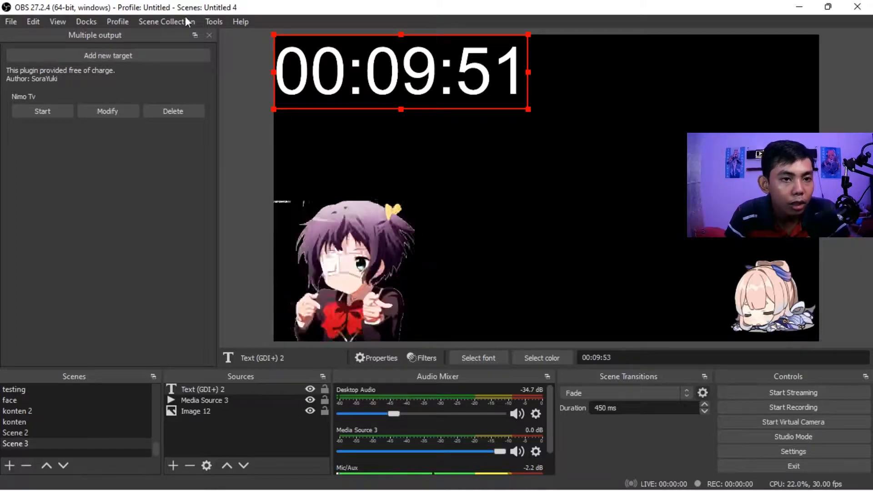
# Open the Scripts window, look at the Python settings, and select countdown.lua to examine its timer settings beside the countdown text.
pyautogui.click(219, 22)
pyautogui.click(234, 127)
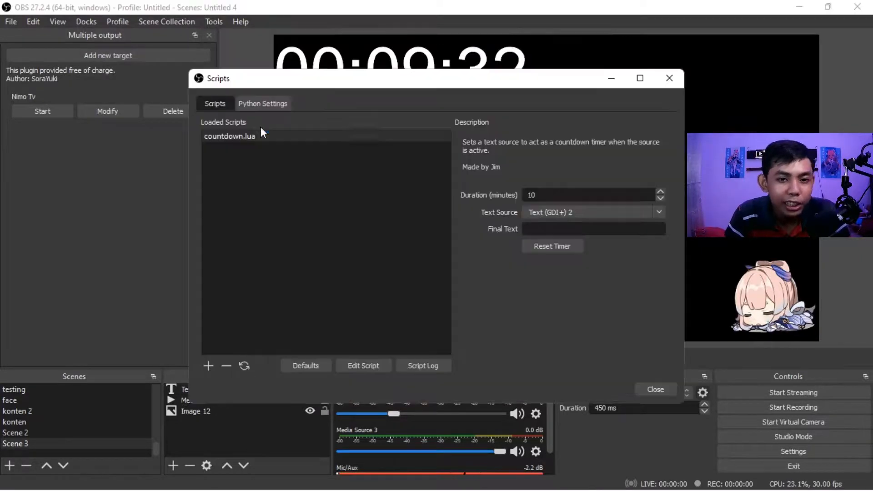
pyautogui.click(263, 103)
pyautogui.click(227, 103)
pyautogui.click(227, 137)
pyautogui.moveTo(319, 86); pyautogui.dragTo(224, 129)
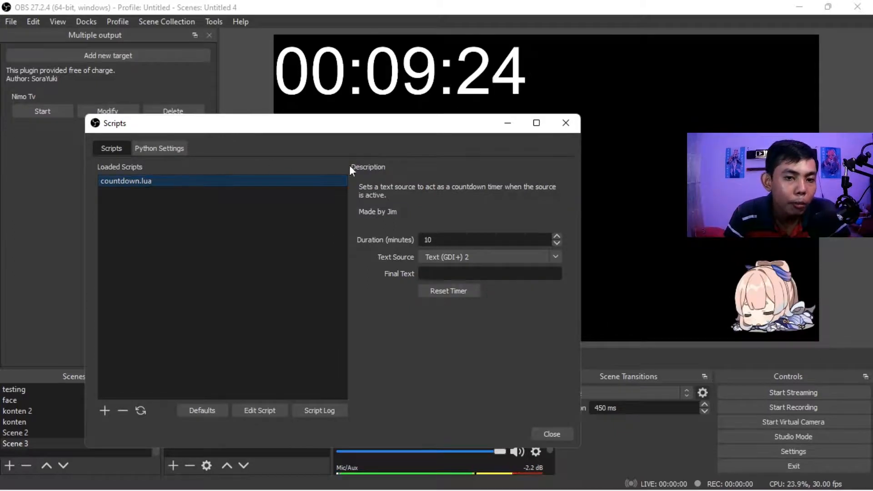
# Close the Scripts window and select the countdown text source in Scene 3.
pyautogui.click(475, 75)
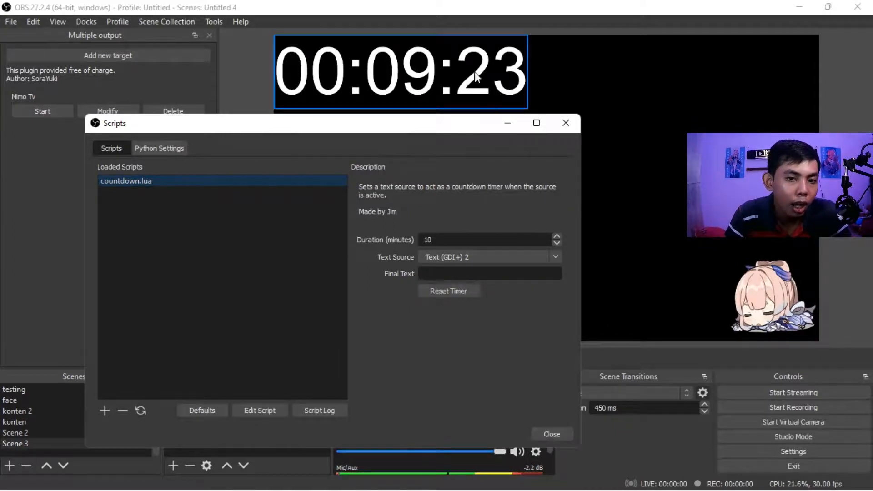
pyautogui.click(555, 119)
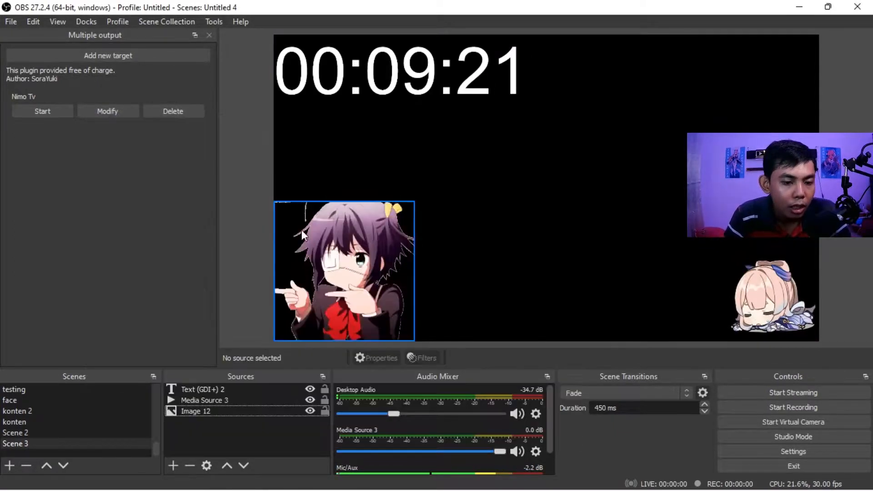
pyautogui.click(199, 388)
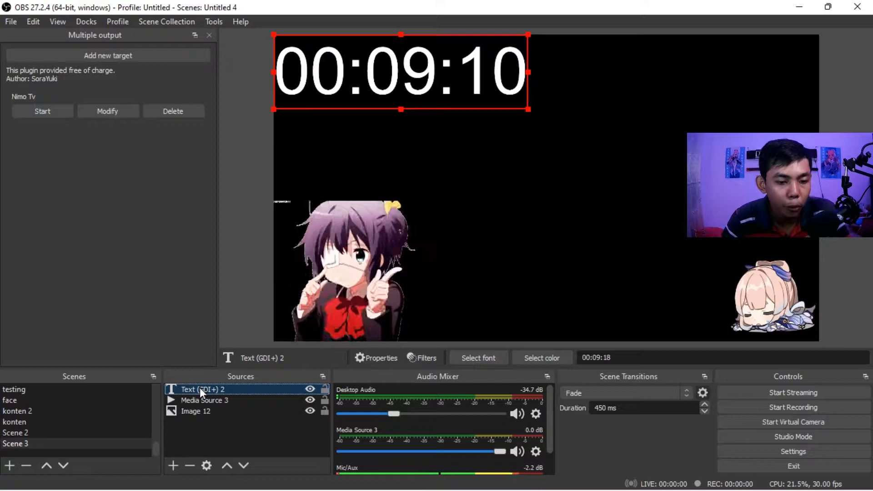
# Add a new Video Capture Device source to Scene 3 with NYK NEMESIS as its device.
pyautogui.click(173, 465)
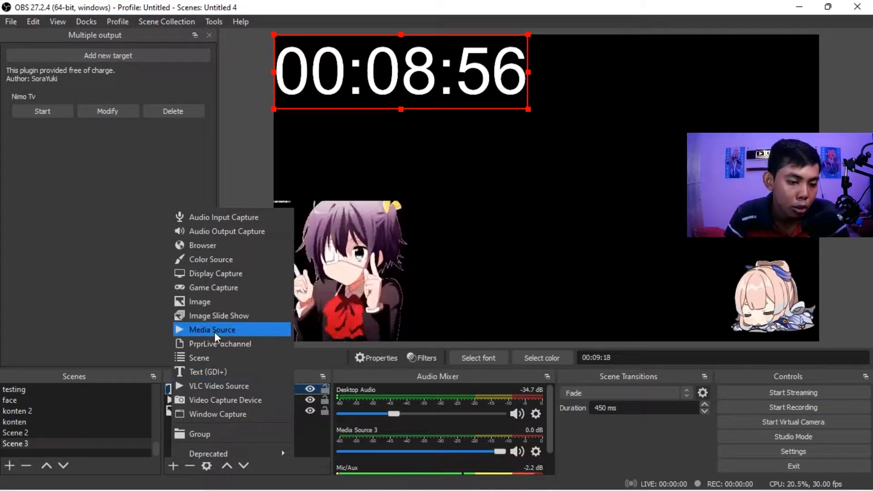
pyautogui.click(233, 400)
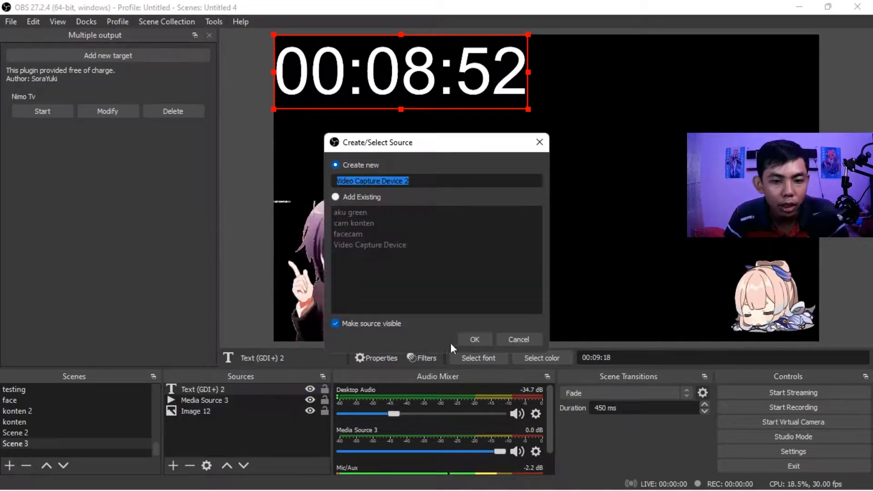
pyautogui.click(474, 340)
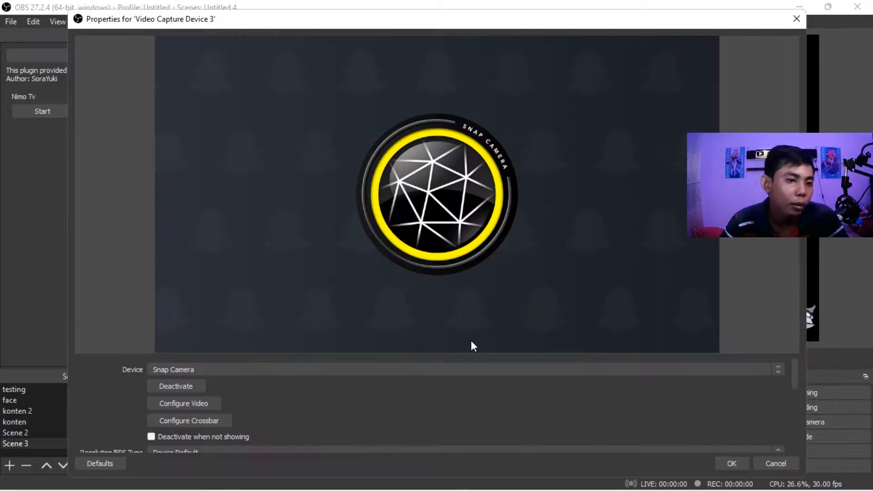
pyautogui.click(447, 369)
pyautogui.click(351, 388)
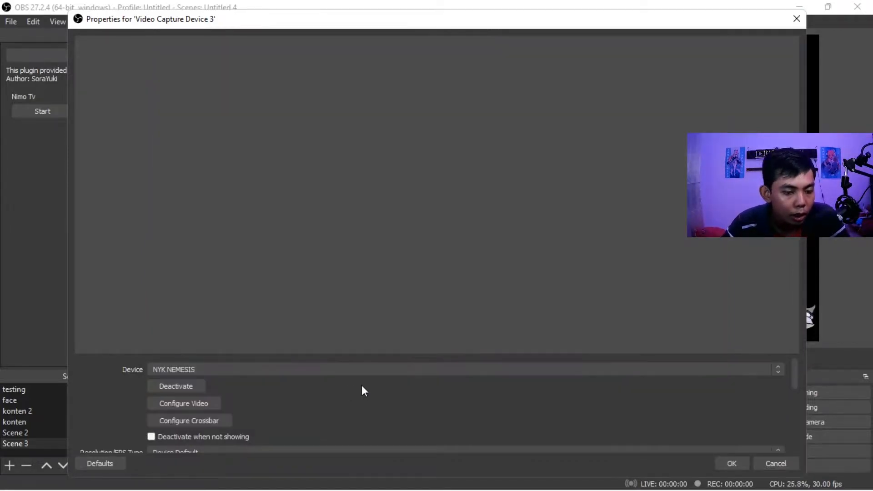
pyautogui.click(731, 463)
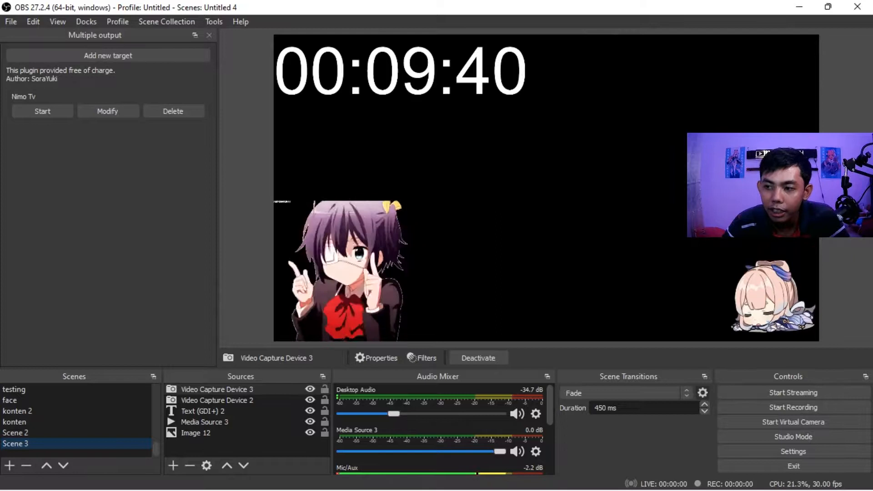
# Switch to PRISM Live Studio, inspect the Webcam/Video Capture Device properties, cancel them, and return to OBS.
pyautogui.moveTo(872, 47); pyautogui.dragTo(353, 10)
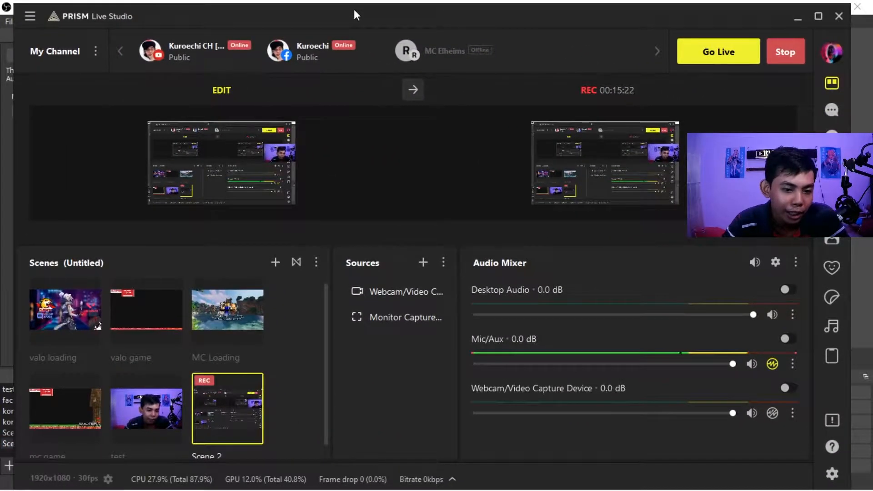
pyautogui.moveTo(459, 287); pyautogui.dragTo(558, 291)
pyautogui.click(459, 293)
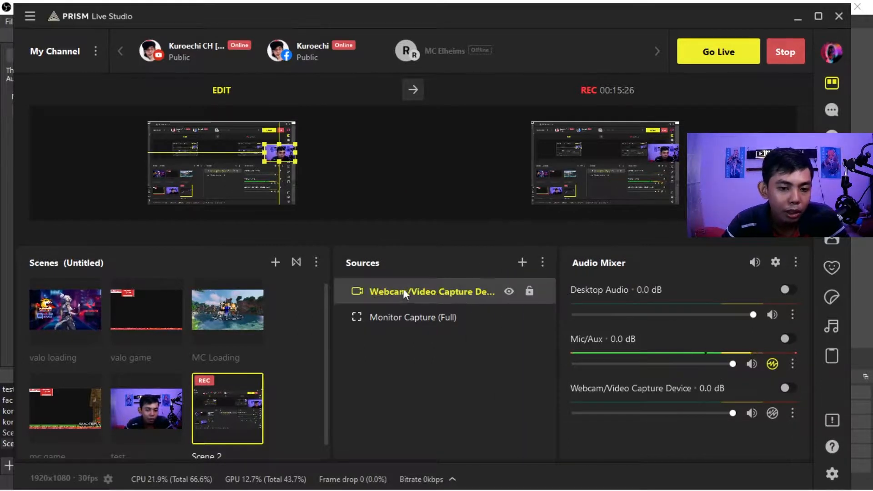
pyautogui.rightClick(467, 298)
pyautogui.click(500, 357)
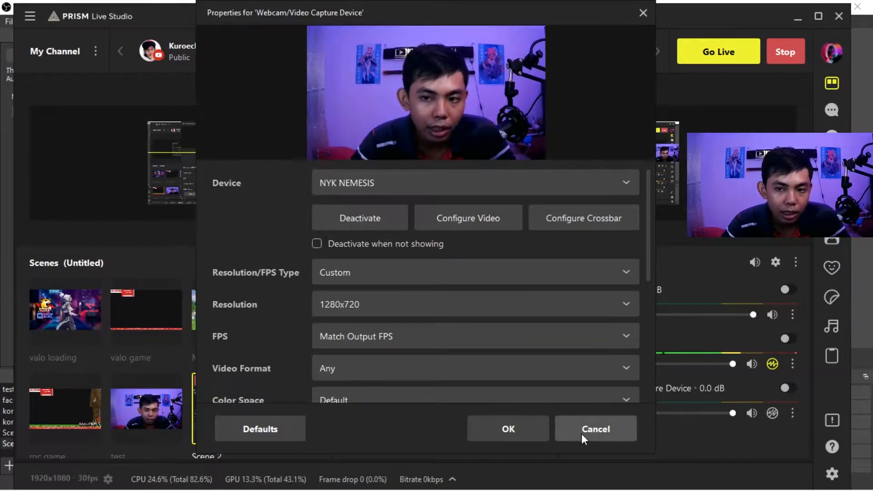
pyautogui.moveTo(478, 20); pyautogui.dragTo(359, 21)
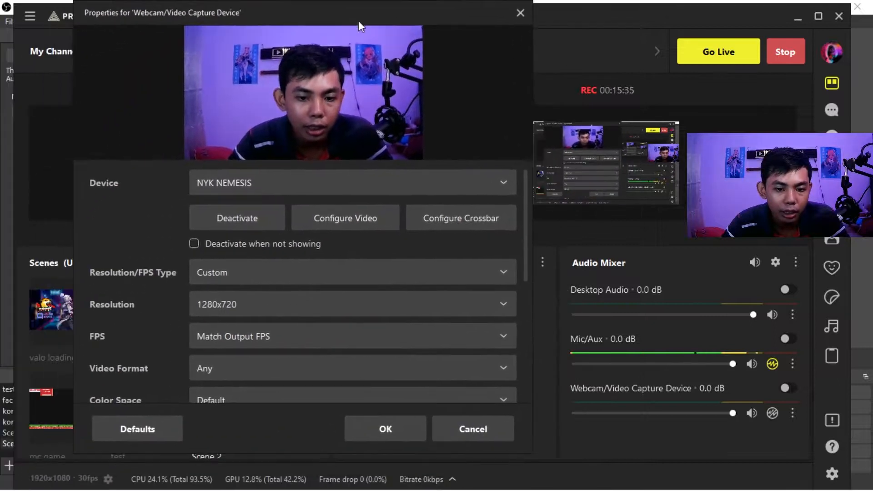
pyautogui.click(470, 431)
pyautogui.moveTo(554, 23); pyautogui.dragTo(872, 48)
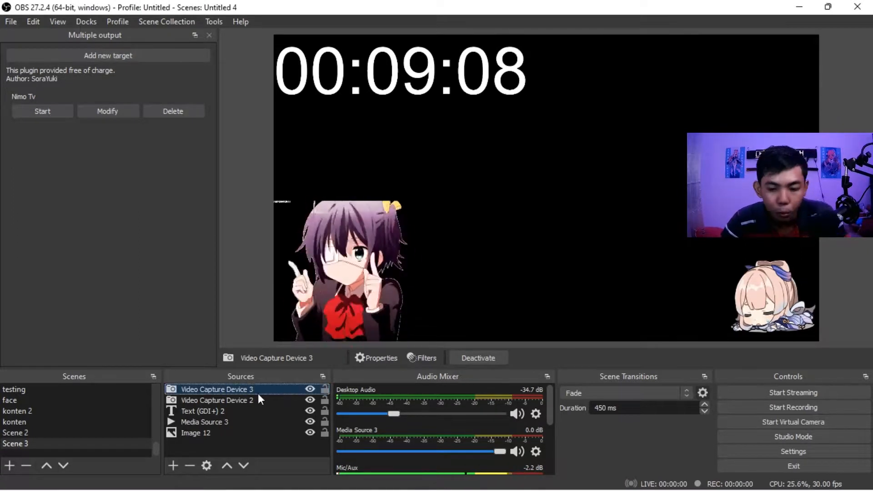
# Remove both new Video Capture Device sources from Scene 3.
pyautogui.press('Delete')
pyautogui.click(489, 270)
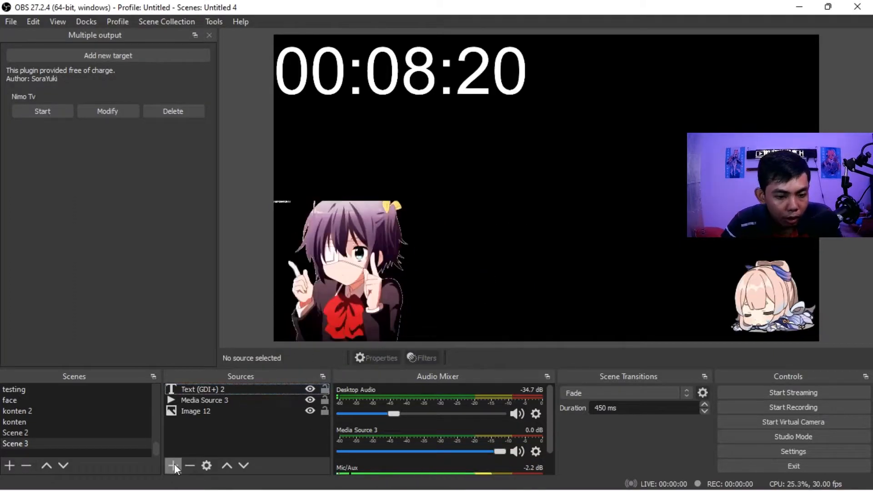
# Add a new Window Capture source showing the Prism Live Studio window, using the Windows 10 (1903 and up) capture method.
pyautogui.click(173, 465)
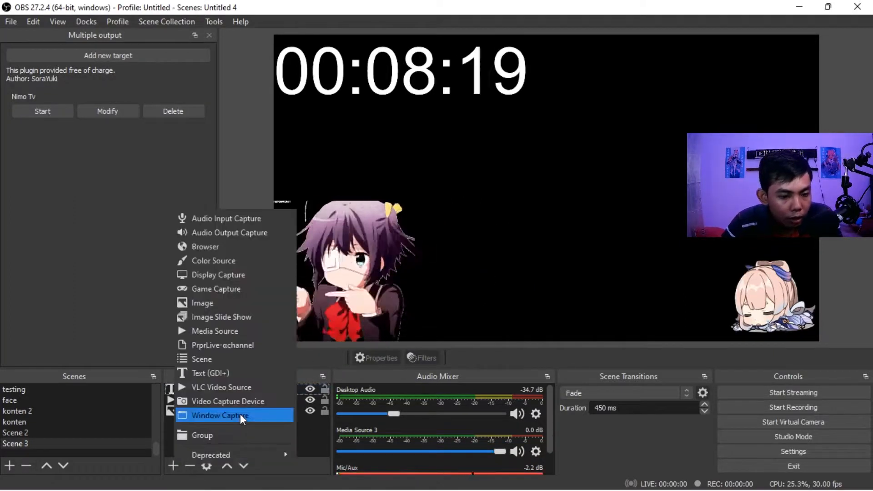
pyautogui.click(252, 416)
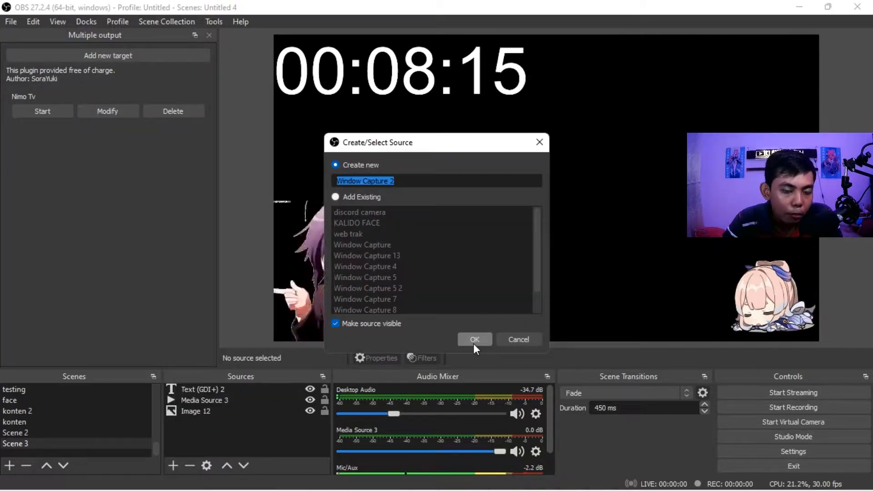
pyautogui.click(473, 342)
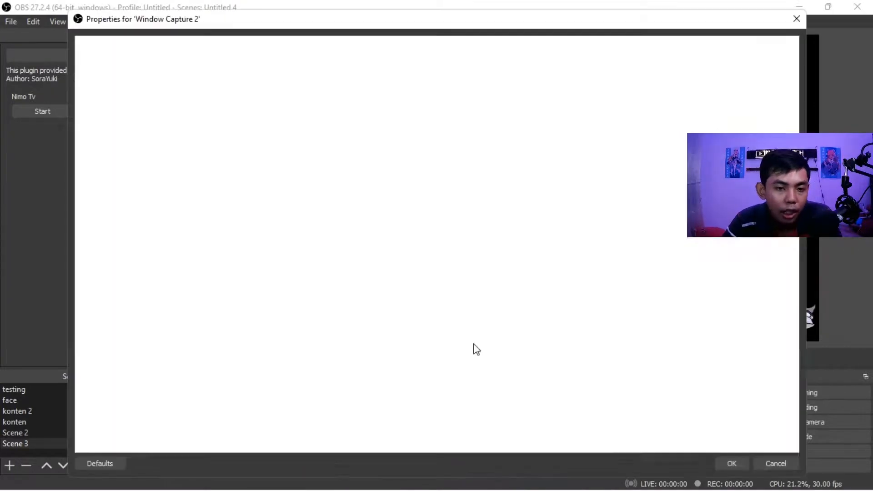
pyautogui.click(222, 384)
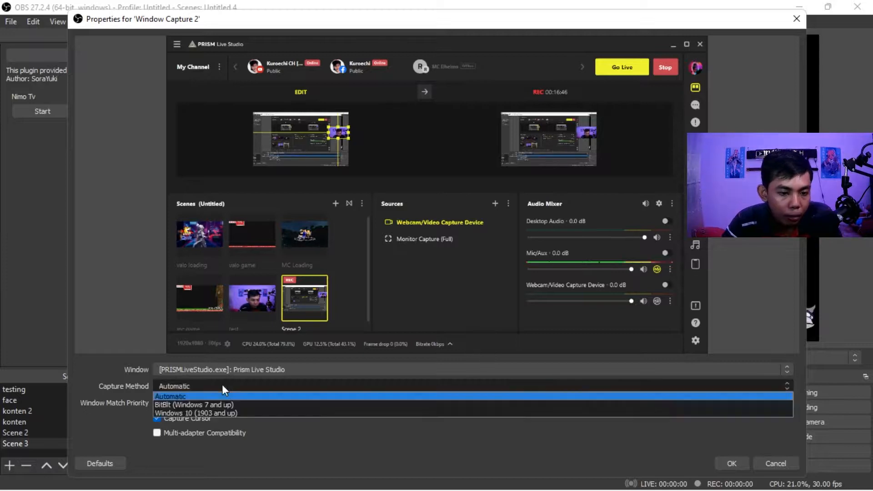
pyautogui.click(220, 408)
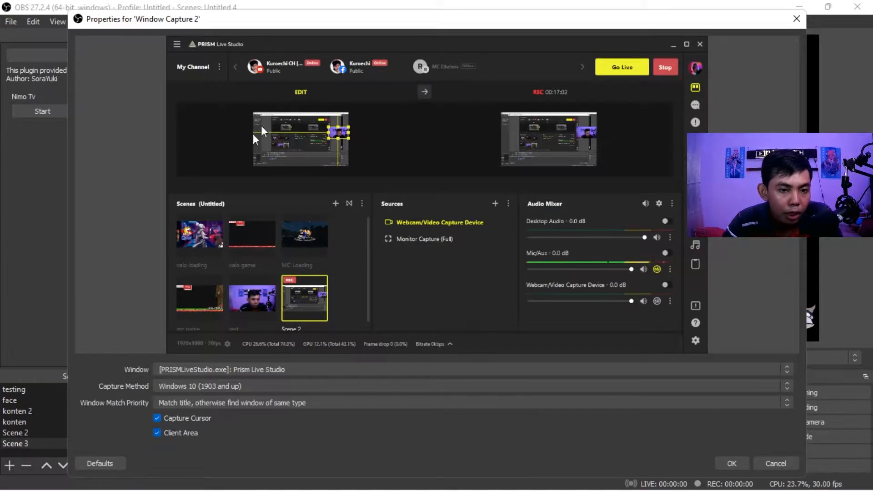
pyautogui.press('Return')
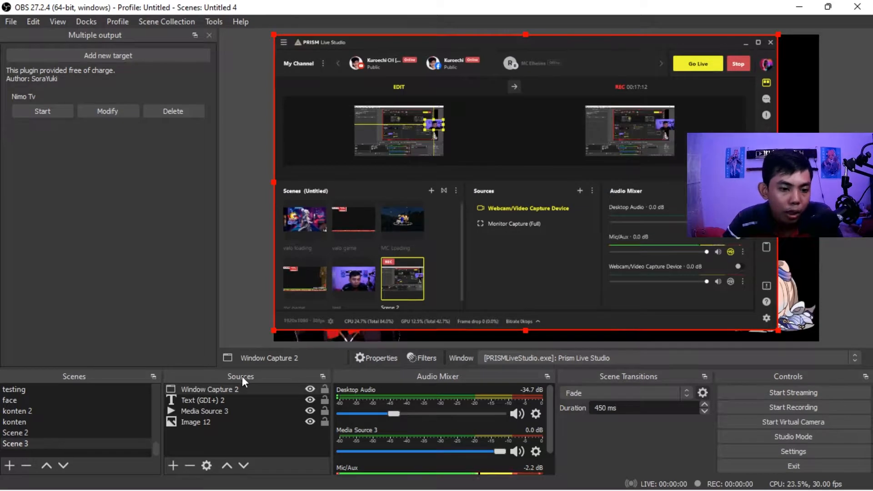
# Reopen the Window Capture properties, compare the capture methods, and apply Windows 10 (1903 and up).
pyautogui.rightClick(237, 389)
pyautogui.click(262, 381)
pyautogui.click(287, 385)
pyautogui.click(288, 386)
pyautogui.click(274, 386)
pyautogui.click(269, 396)
pyautogui.click(258, 386)
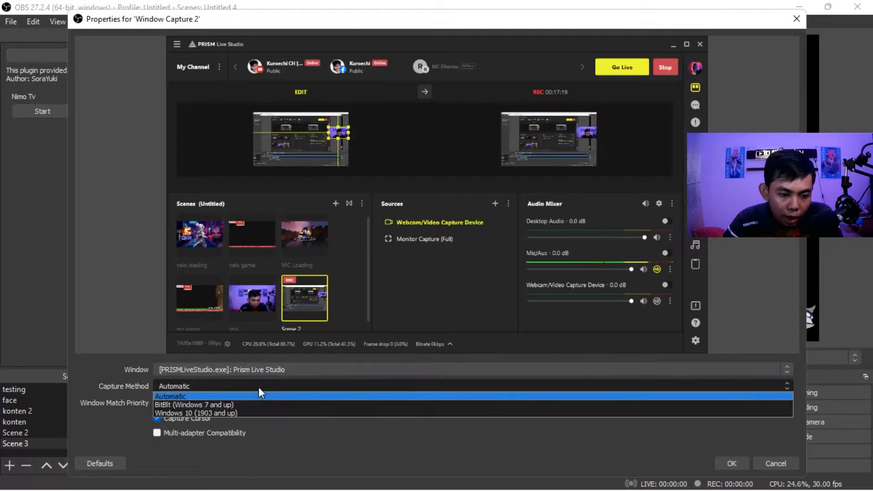
pyautogui.click(247, 414)
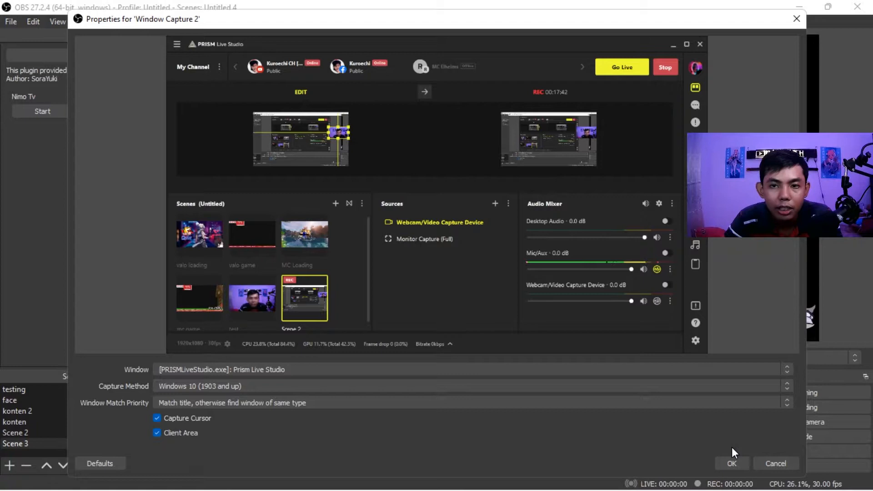
pyautogui.click(732, 462)
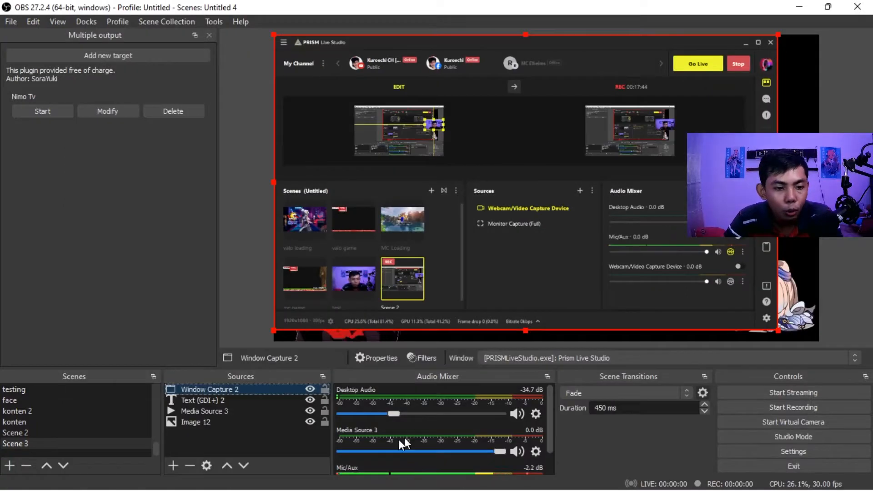
# Enlarge the Window Capture proportionally from its lower-right corner to fill the canvas height.
pyautogui.click(173, 465)
pyautogui.click(259, 472)
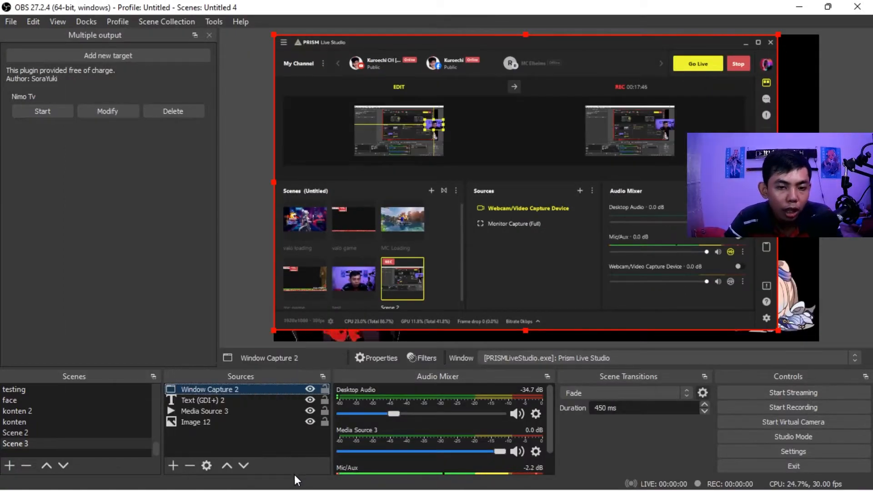
pyautogui.moveTo(778, 331); pyautogui.dragTo(797, 340)
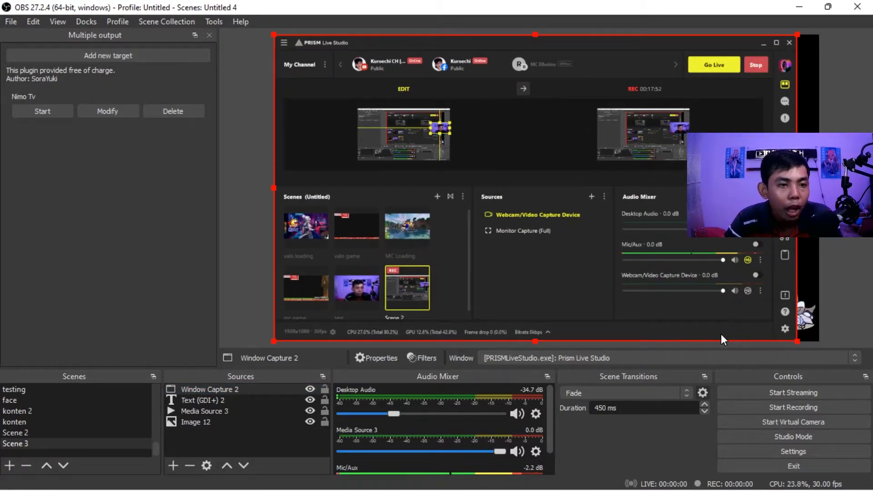
# Check the source type list down to the Deprecated group and reselect the Window Capture in the preview.
pyautogui.click(179, 465)
pyautogui.click(173, 465)
pyautogui.click(172, 465)
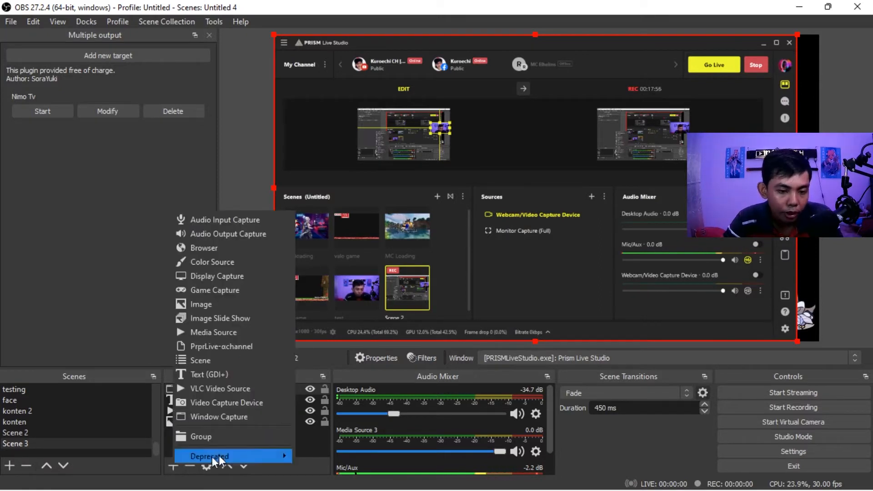
pyautogui.click(315, 430)
pyautogui.click(315, 430)
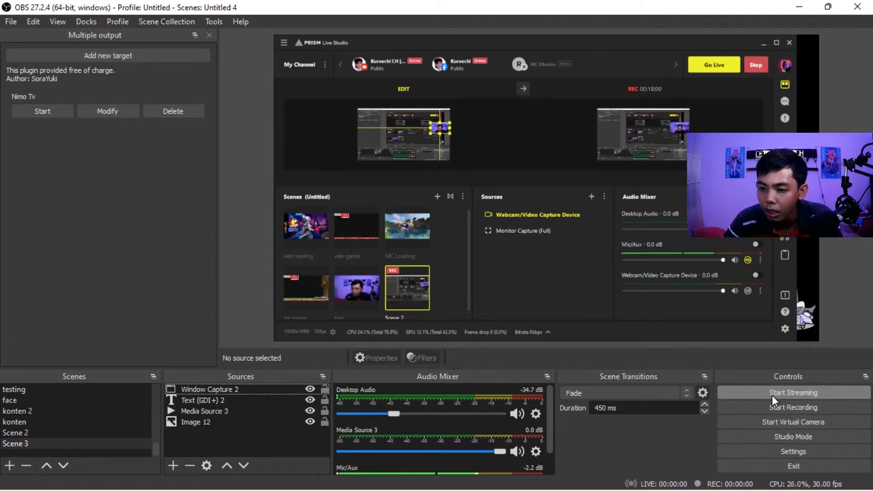
pyautogui.click(612, 248)
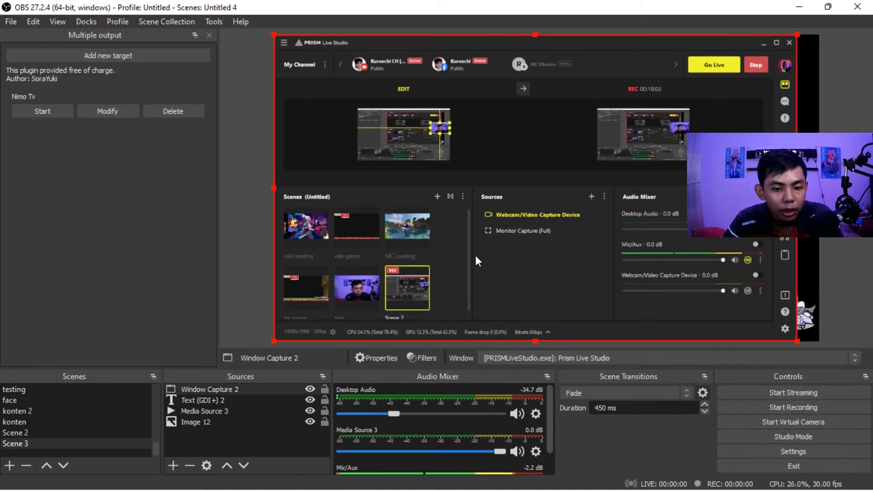